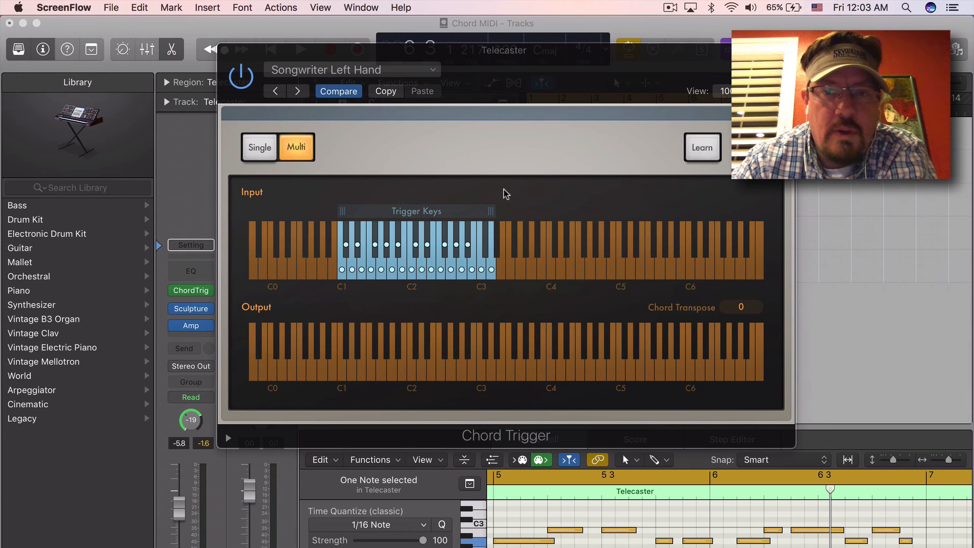
Audition a few existing trigger keys and browse the Chord Trigger preset list without changing it.
{"action": "left_click", "coordinate": [467, 59]}
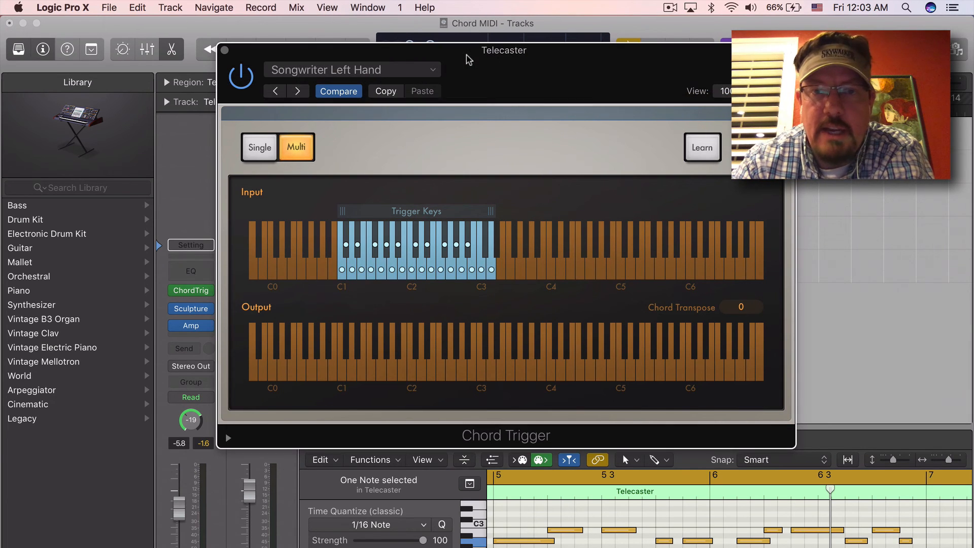
{"action": "left_click_drag", "start_coordinate": [467, 59], "coordinate": [476, 57]}
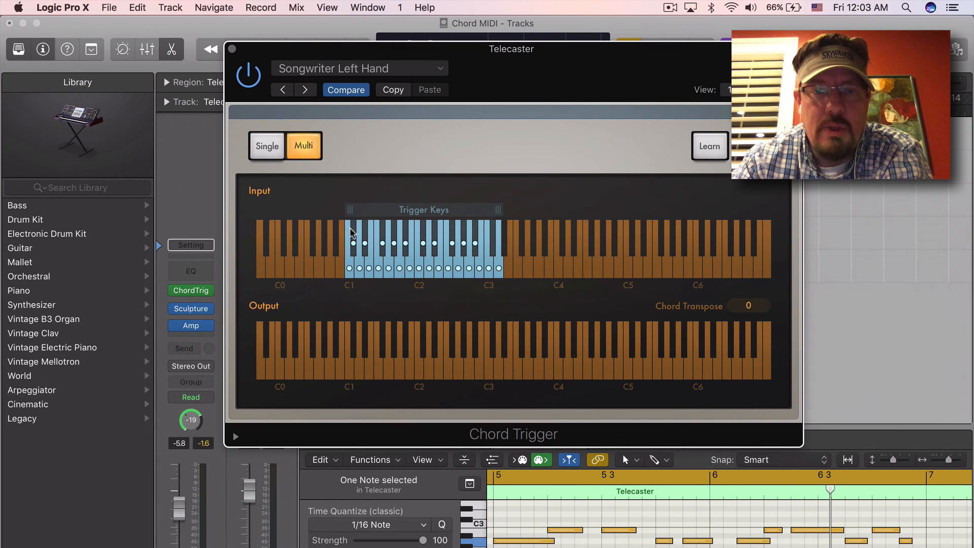
{"action": "left_click", "coordinate": [381, 270]}
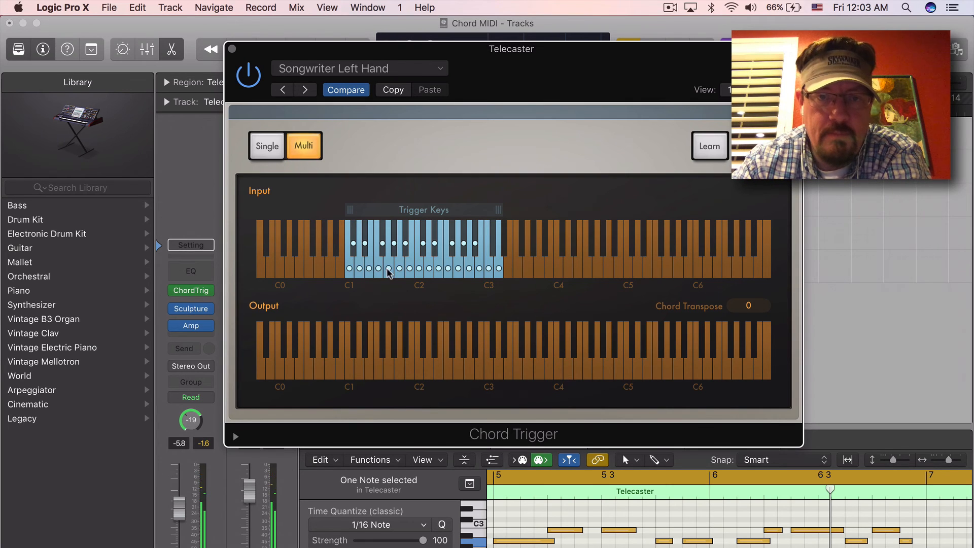
{"action": "left_click", "coordinate": [388, 272]}
{"action": "left_click", "coordinate": [401, 270]}
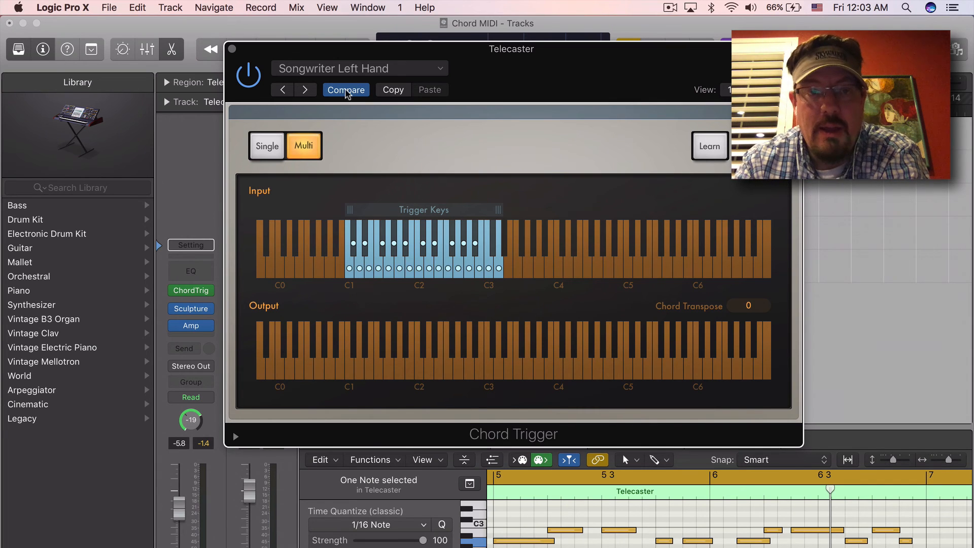
{"action": "left_click", "coordinate": [415, 70]}
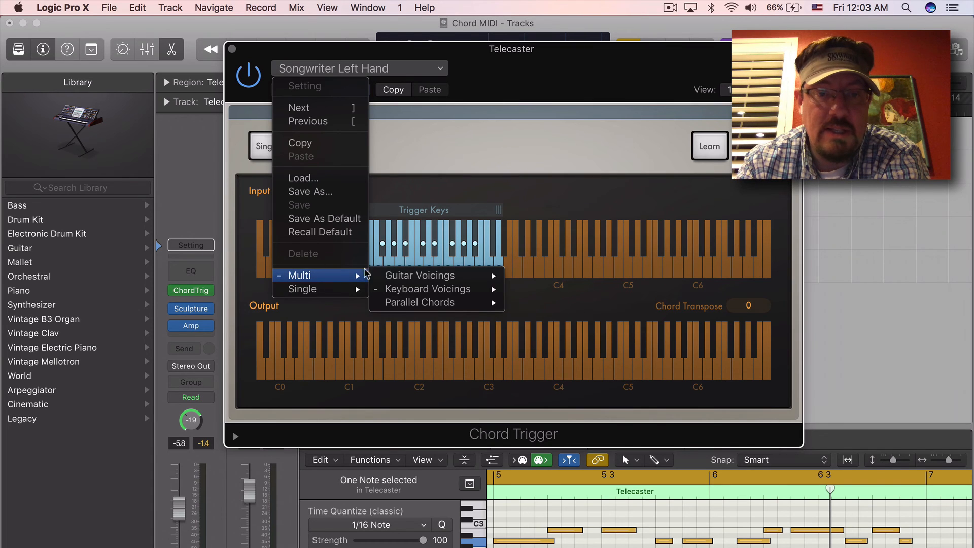
{"action": "mouse_move", "coordinate": [299, 275]}
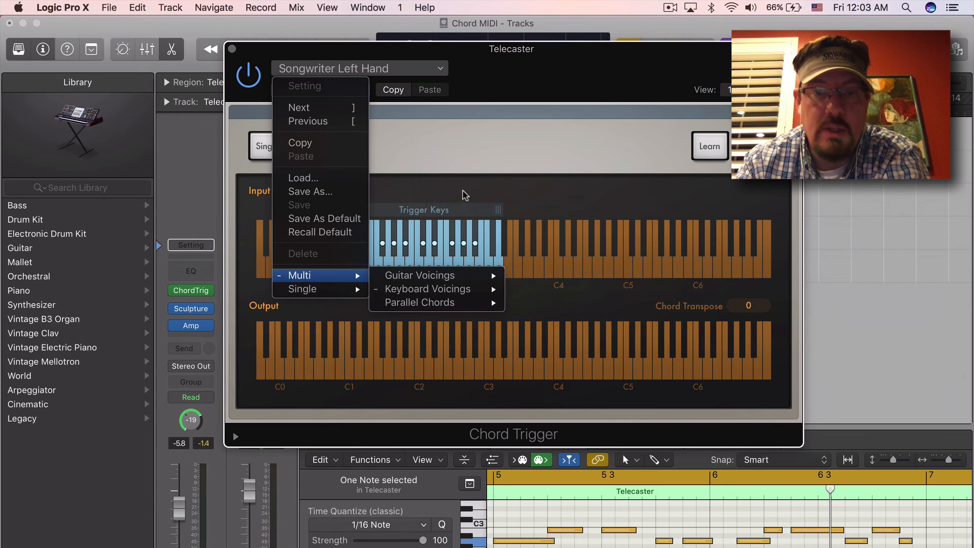
{"action": "left_click", "coordinate": [502, 179]}
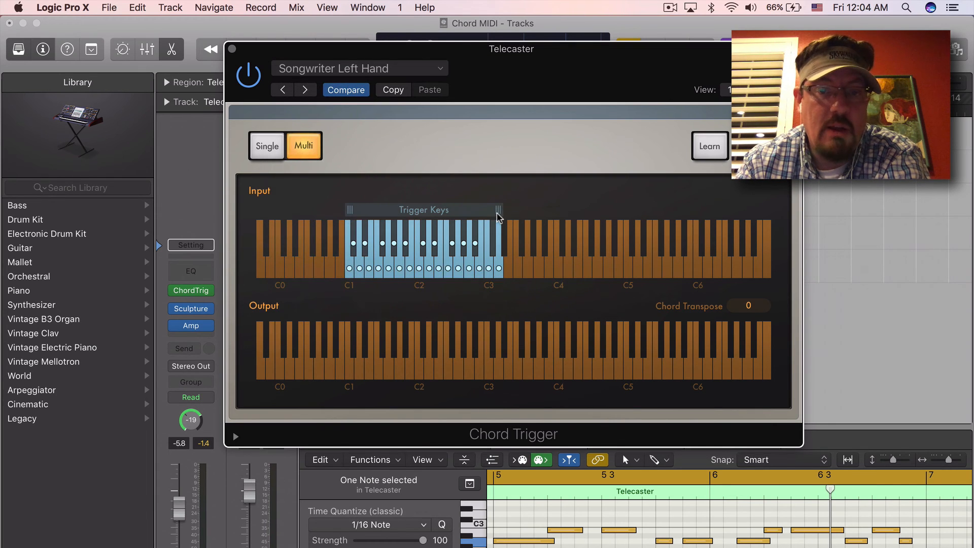
Extend the Trigger Keys range by two keys and Learn a four-note chord on the new key.
{"action": "left_click_drag", "start_coordinate": [498, 212], "coordinate": [516, 211]}
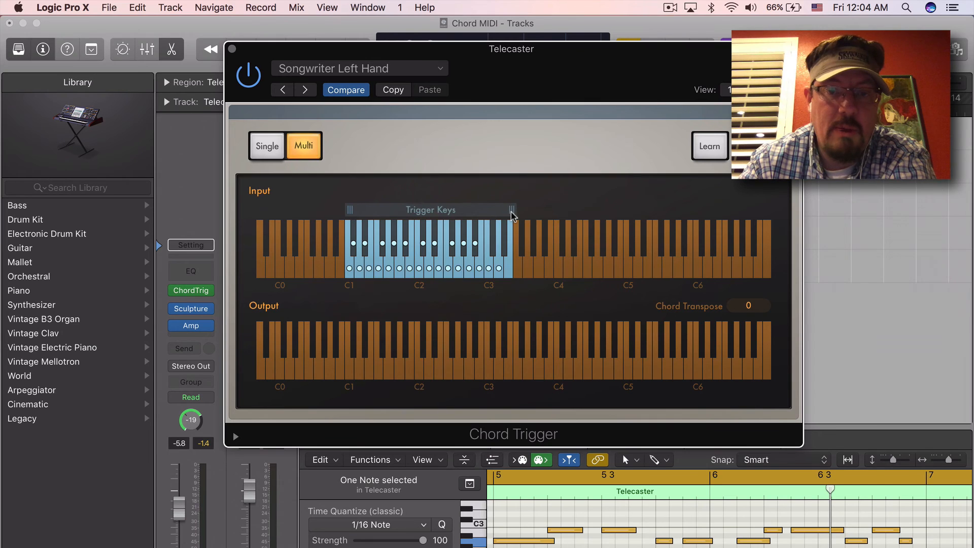
{"action": "left_click", "coordinate": [708, 146]}
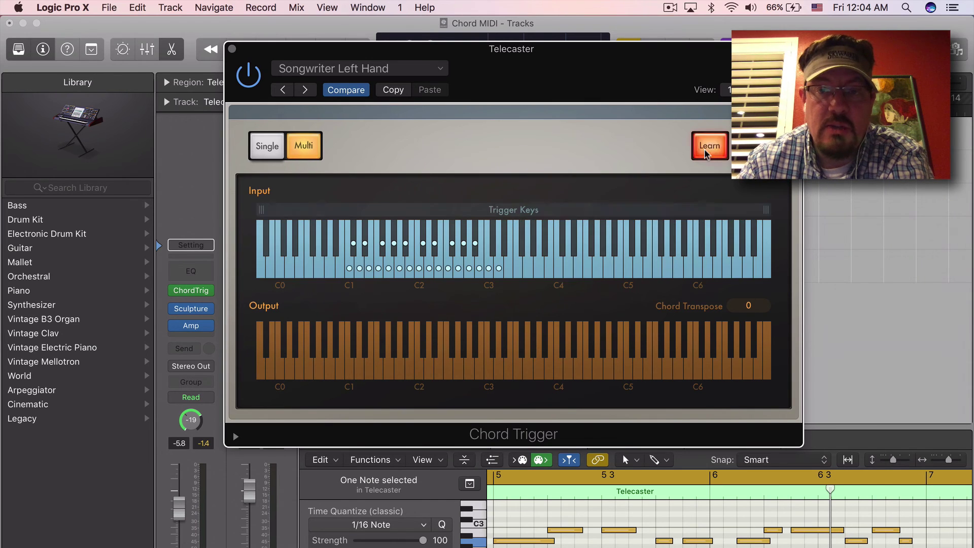
{"action": "left_click", "coordinate": [516, 270]}
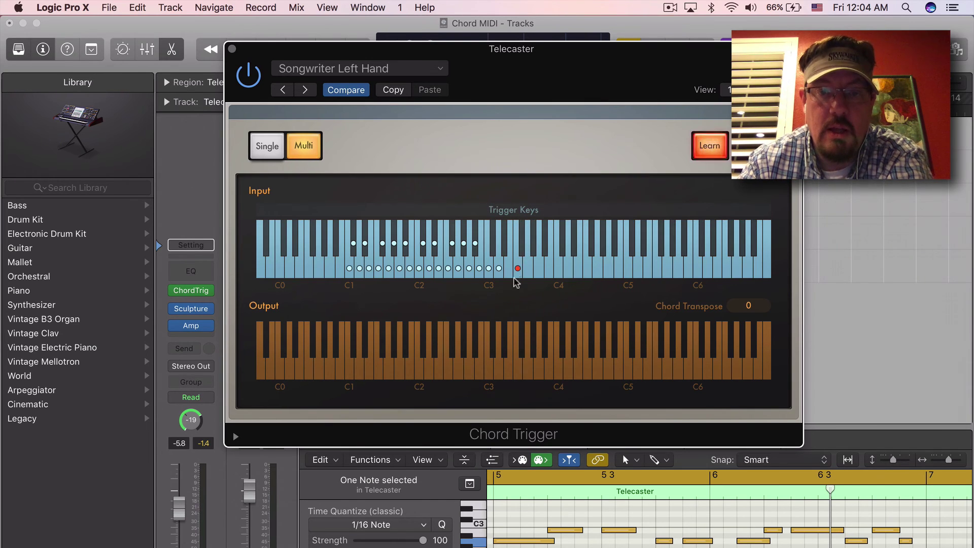
{"action": "left_click", "coordinate": [488, 371]}
{"action": "left_click", "coordinate": [527, 371]}
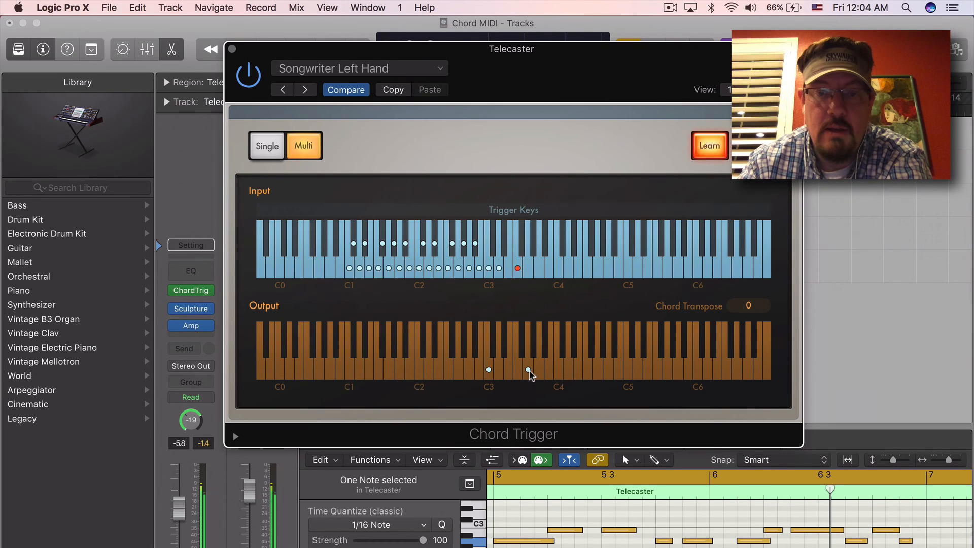
{"action": "left_click", "coordinate": [568, 372]}
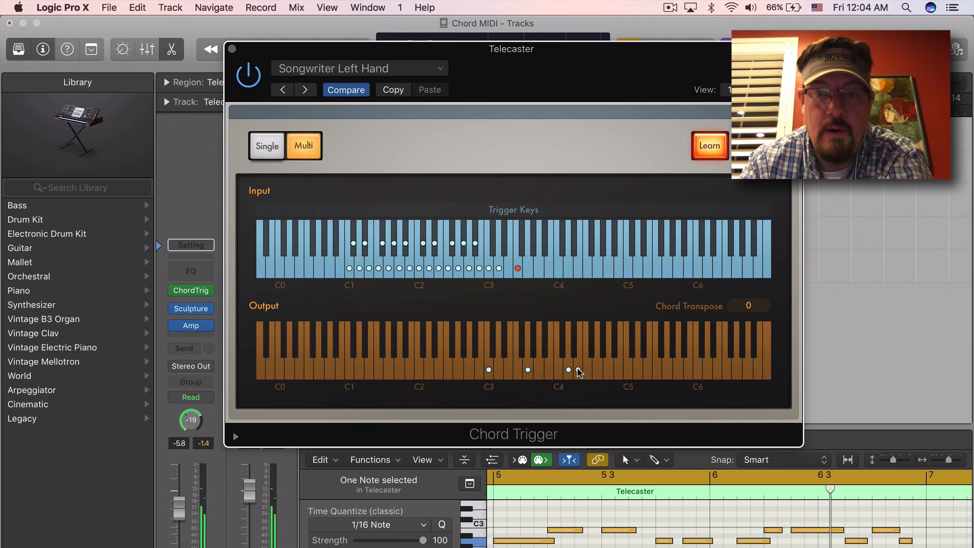
{"action": "left_click", "coordinate": [579, 371]}
{"action": "left_click", "coordinate": [708, 145]}
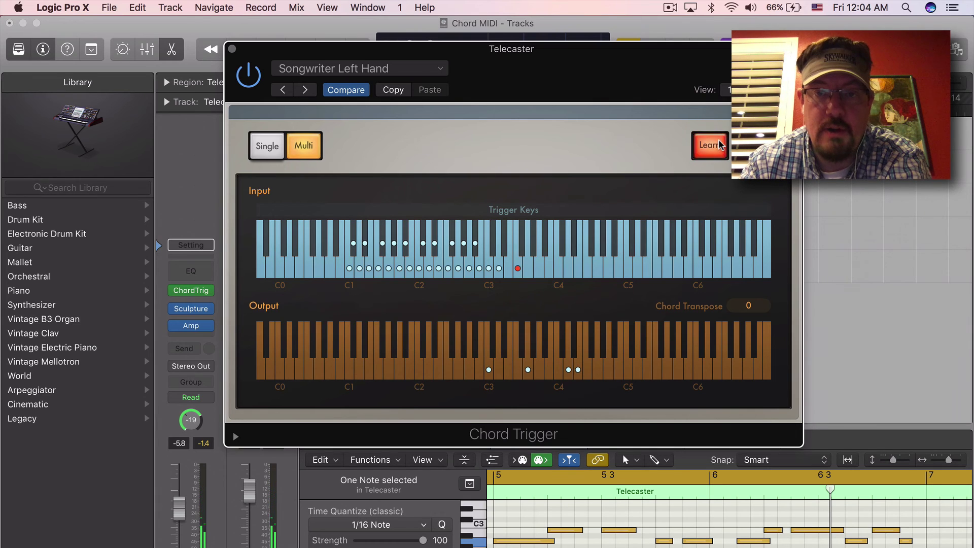
Audition the newly assigned chord on the added trigger key several times.
{"action": "left_click", "coordinate": [517, 270]}
{"action": "left_click", "coordinate": [509, 270]}
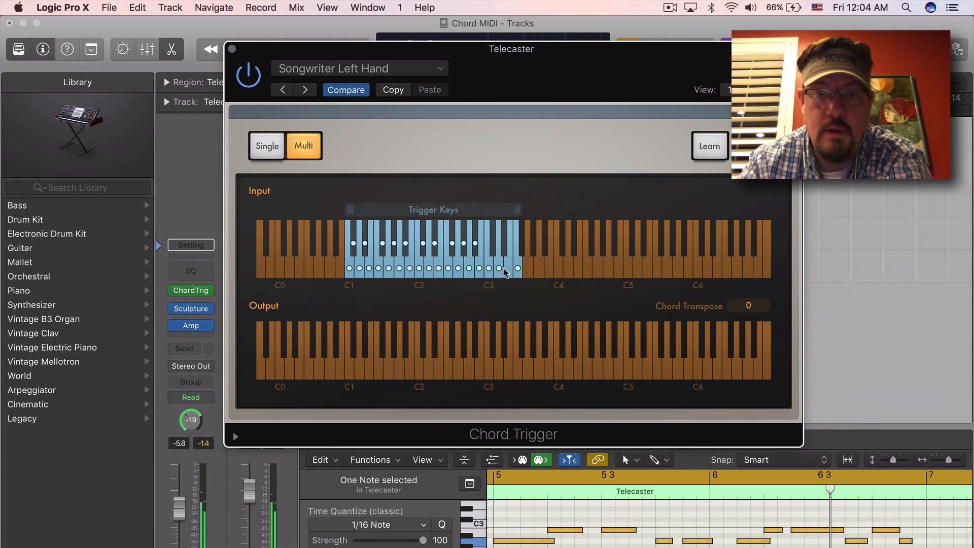
{"action": "left_click", "coordinate": [502, 270]}
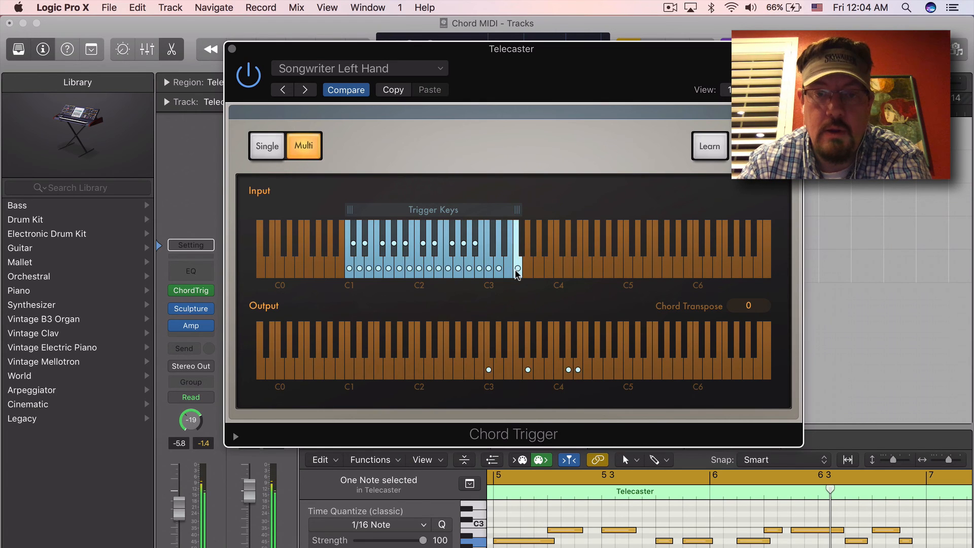
{"action": "left_click", "coordinate": [518, 273]}
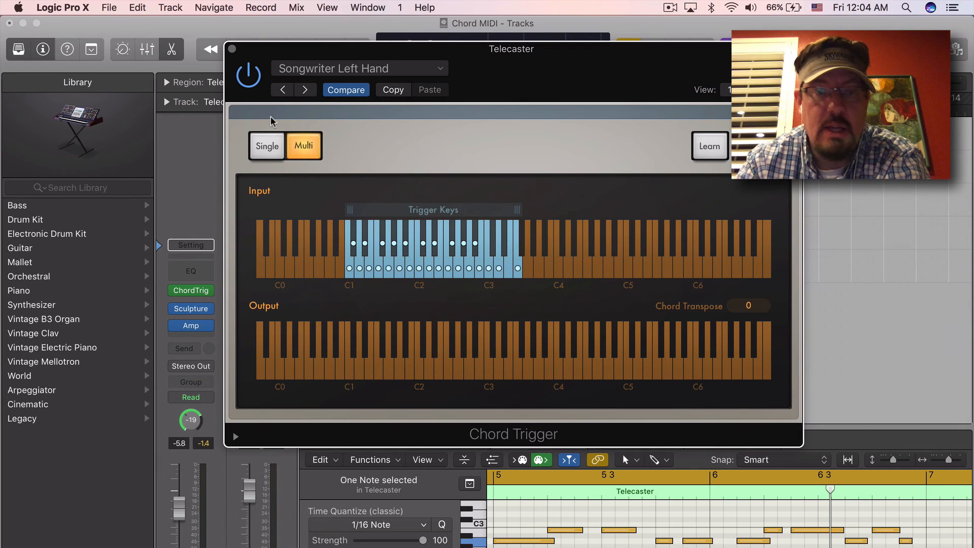
Try Single chord mode on the trigger keys, return to Multi, and move the window down to reveal the tracks.
{"action": "left_click", "coordinate": [271, 147]}
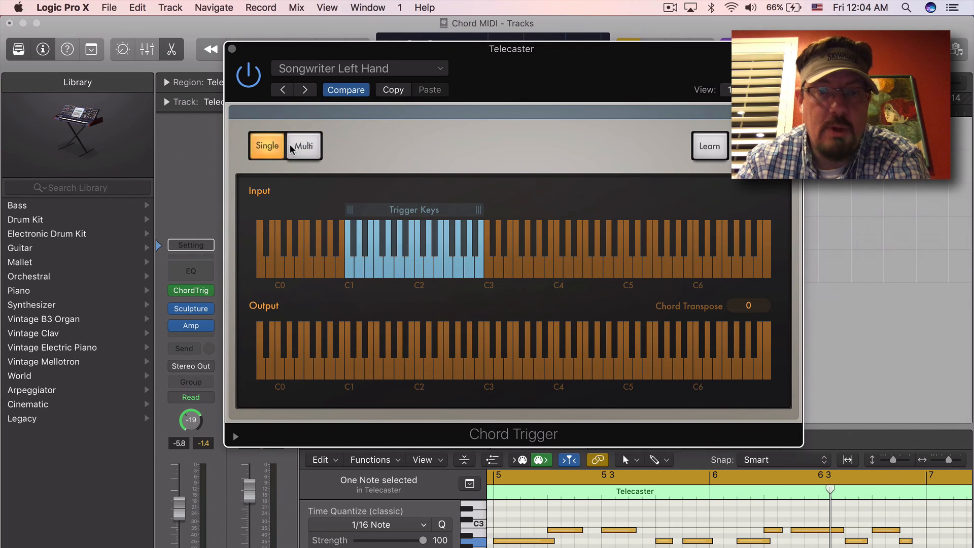
{"action": "left_click", "coordinate": [360, 266]}
{"action": "left_click", "coordinate": [410, 266]}
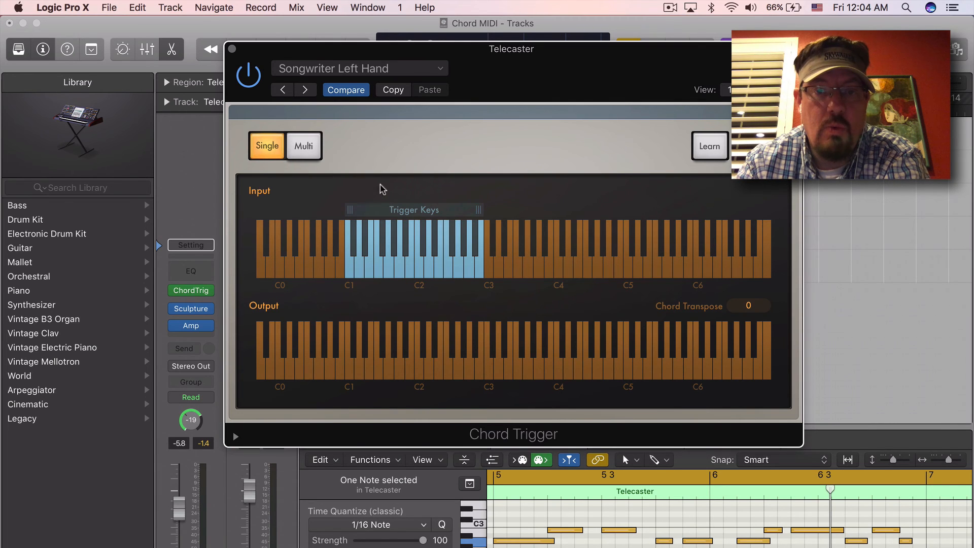
{"action": "left_click", "coordinate": [307, 150]}
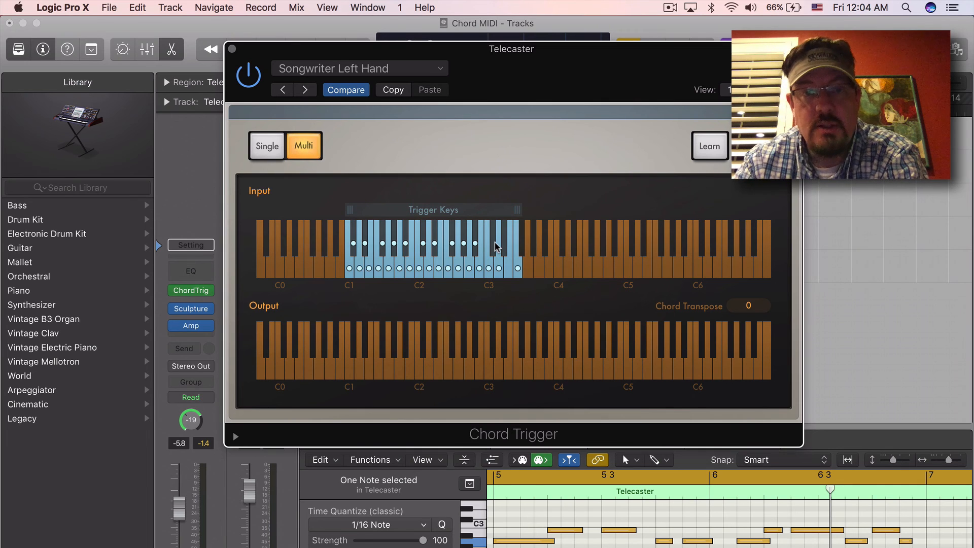
{"action": "mouse_move", "coordinate": [474, 50]}
{"action": "left_mouse_down"}
{"action": "mouse_move", "coordinate": [565, 256]}
{"action": "mouse_move", "coordinate": [544, 252]}
{"action": "mouse_move", "coordinate": [539, 307]}
{"action": "mouse_move", "coordinate": [535, 279]}
{"action": "left_mouse_up"}
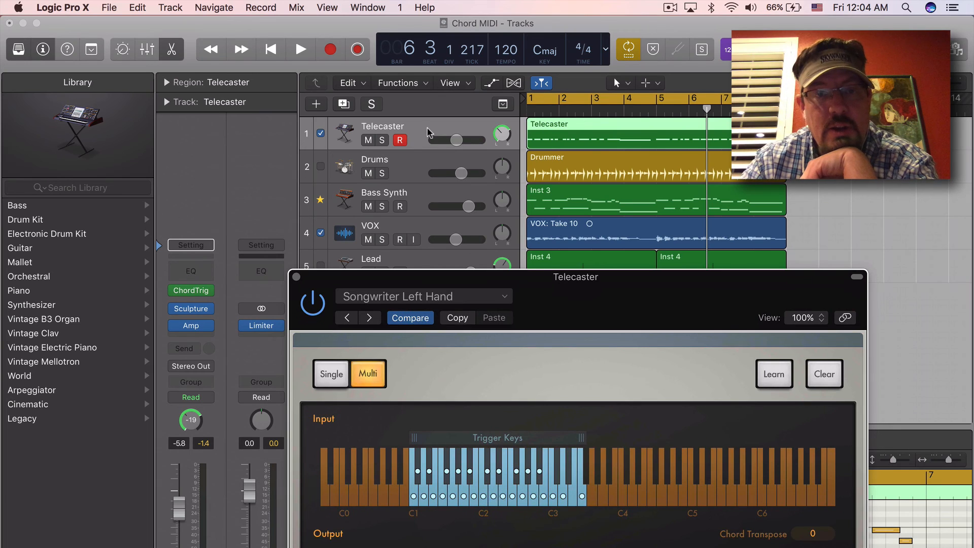
Solo the Telecaster track and play the project for a few bars, then stop.
{"action": "key", "text": "super+w"}
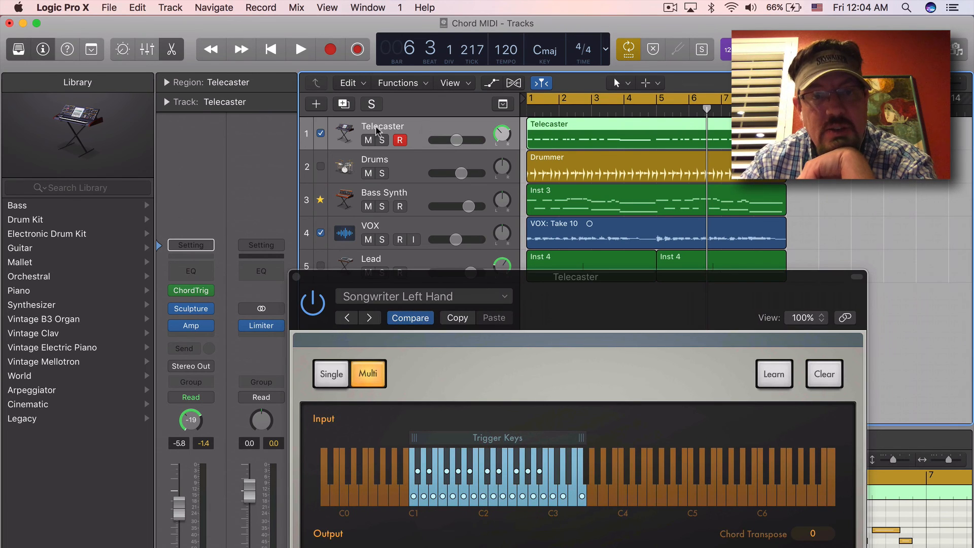
{"action": "left_click", "coordinate": [382, 141]}
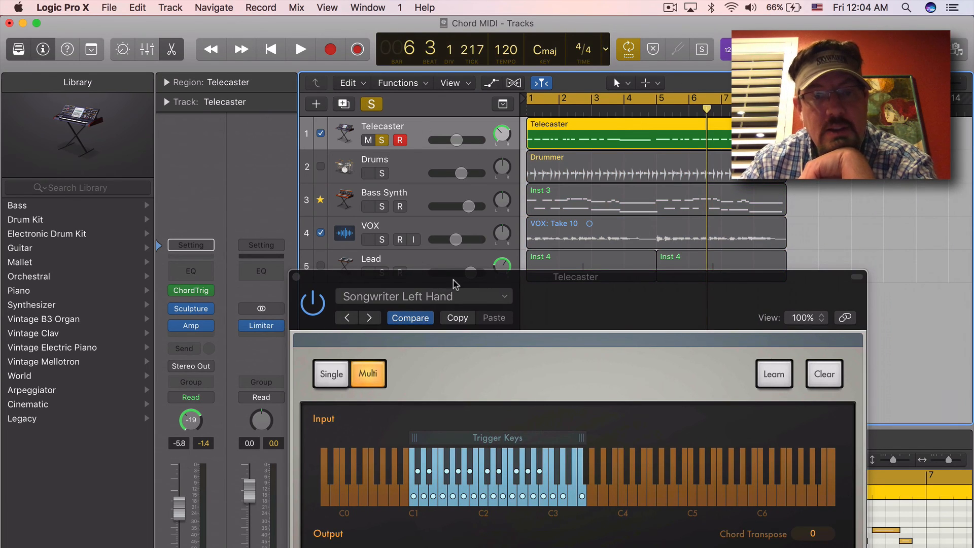
{"action": "key", "text": "Return"}
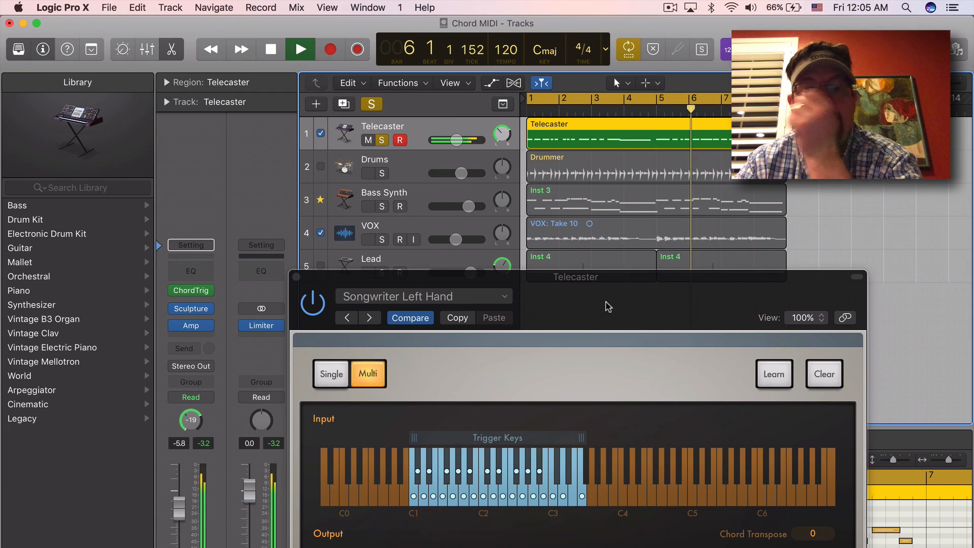
{"action": "key", "text": "space"}
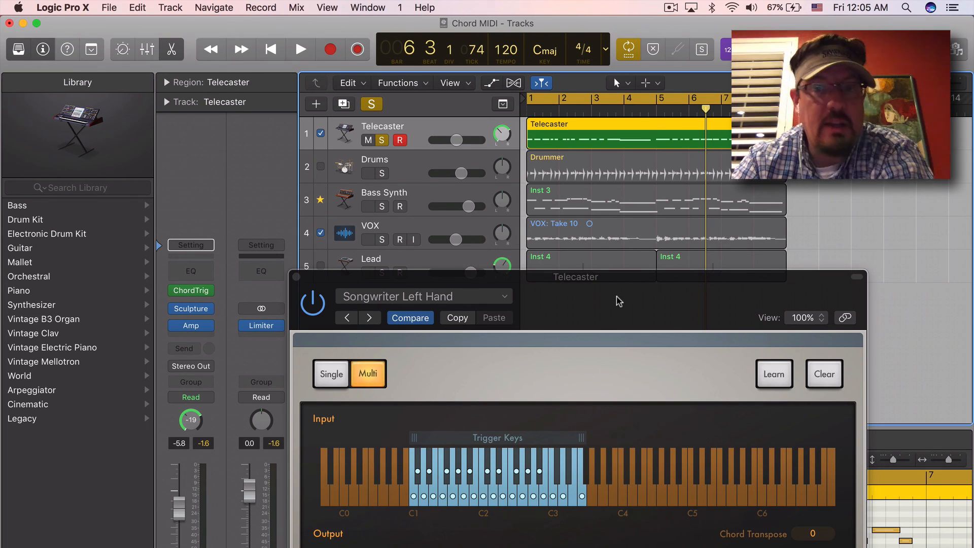
Glance at the preset list, then insert a second Chord Trigger in the Telecaster's empty MIDI FX slot.
{"action": "left_click", "coordinate": [398, 296]}
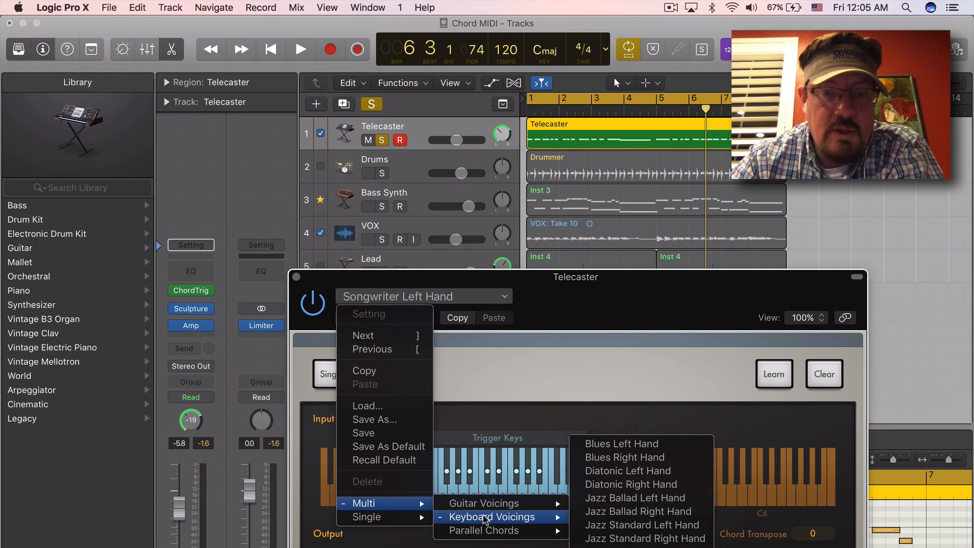
{"action": "mouse_move", "coordinate": [485, 503]}
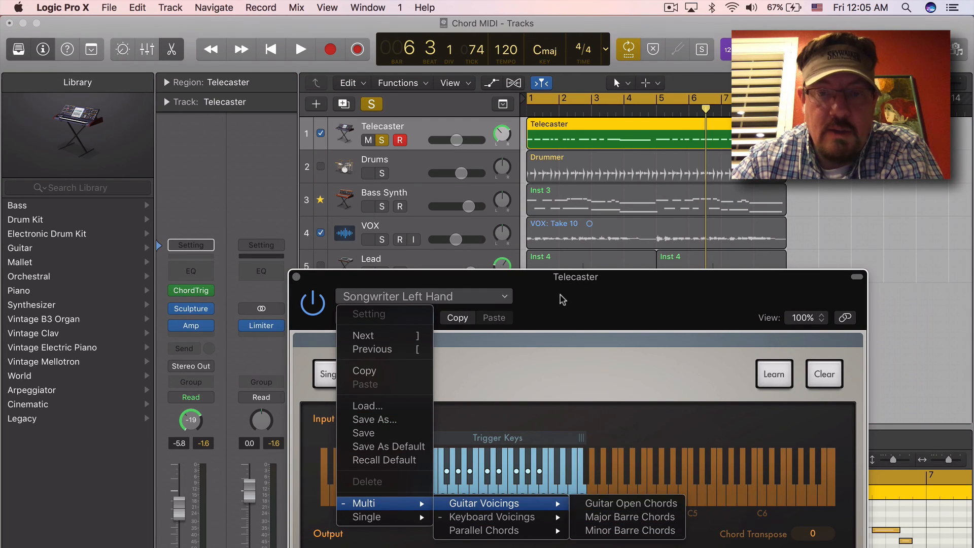
{"action": "left_click", "coordinate": [561, 300]}
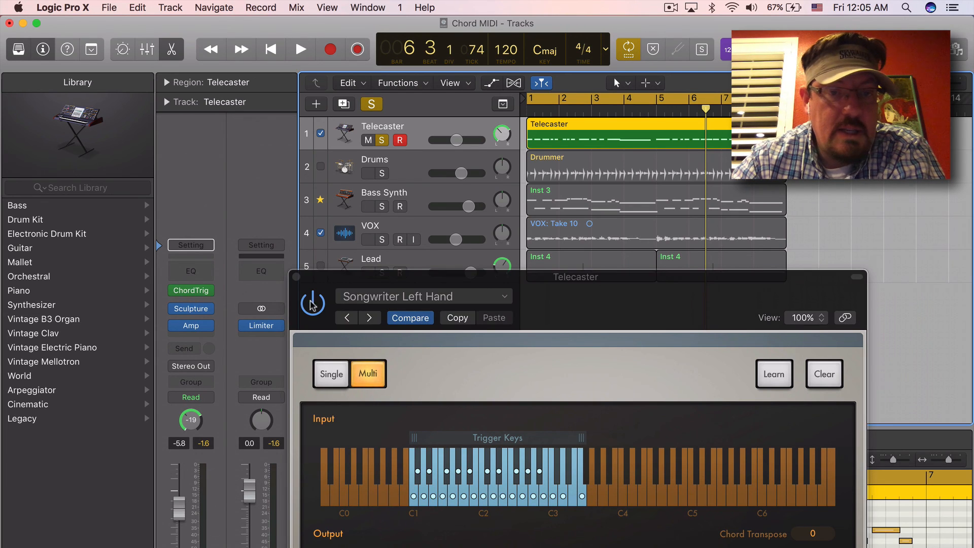
{"action": "mouse_move", "coordinate": [190, 291]}
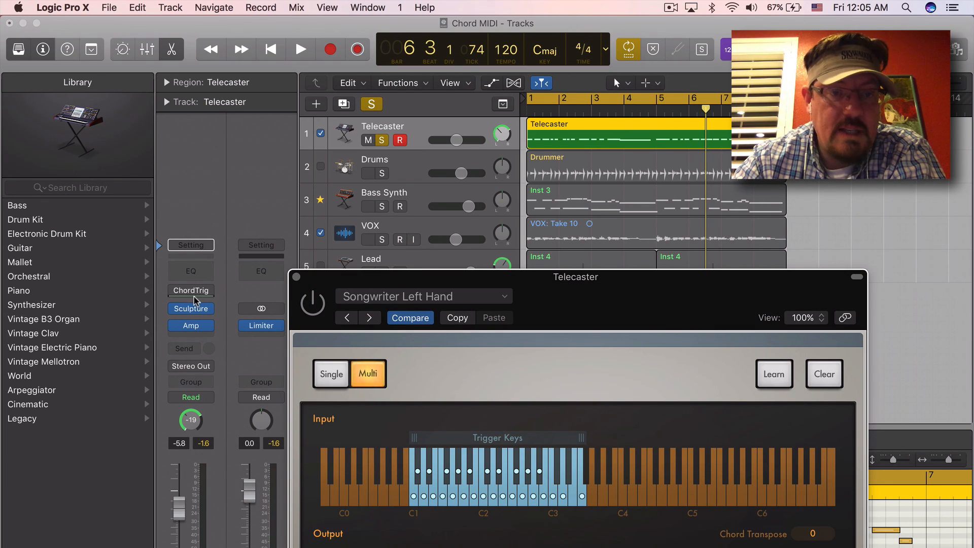
{"action": "left_click", "coordinate": [201, 290]}
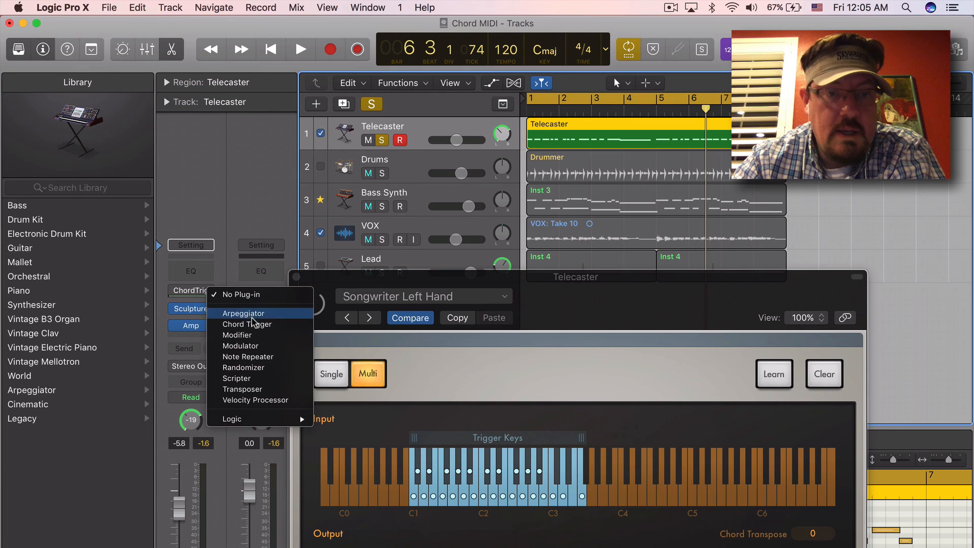
{"action": "left_click", "coordinate": [259, 326]}
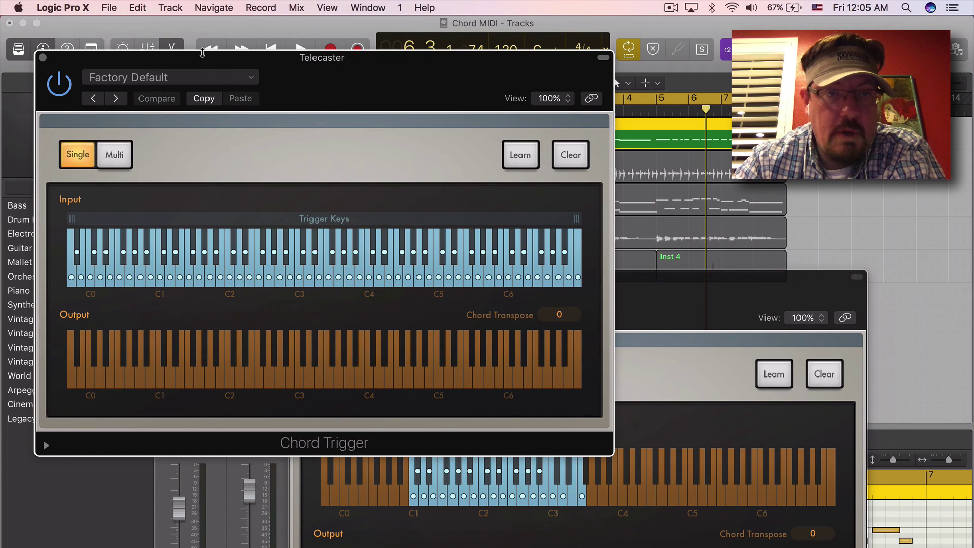
Centre the new Chord Trigger window and load the Multi > Guitar Voicings > Guitar Open Chords preset.
{"action": "left_click_drag", "start_coordinate": [202, 55], "coordinate": [482, 61]}
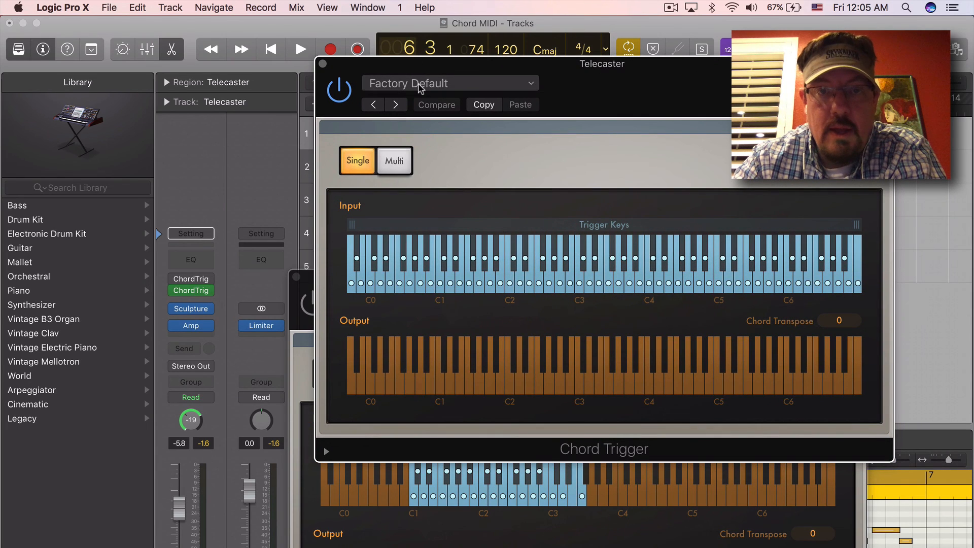
{"action": "left_click", "coordinate": [419, 84]}
{"action": "mouse_move", "coordinate": [510, 290]}
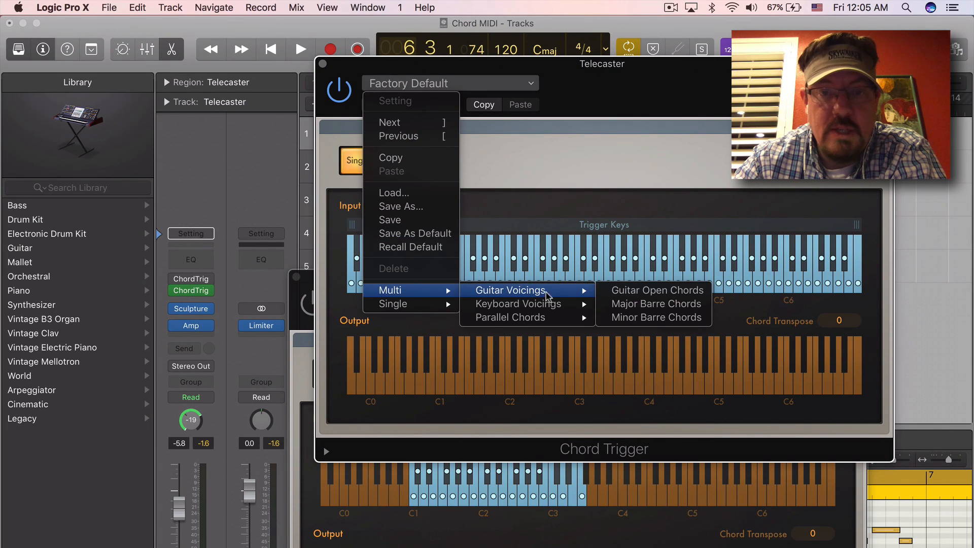
{"action": "left_click", "coordinate": [649, 293]}
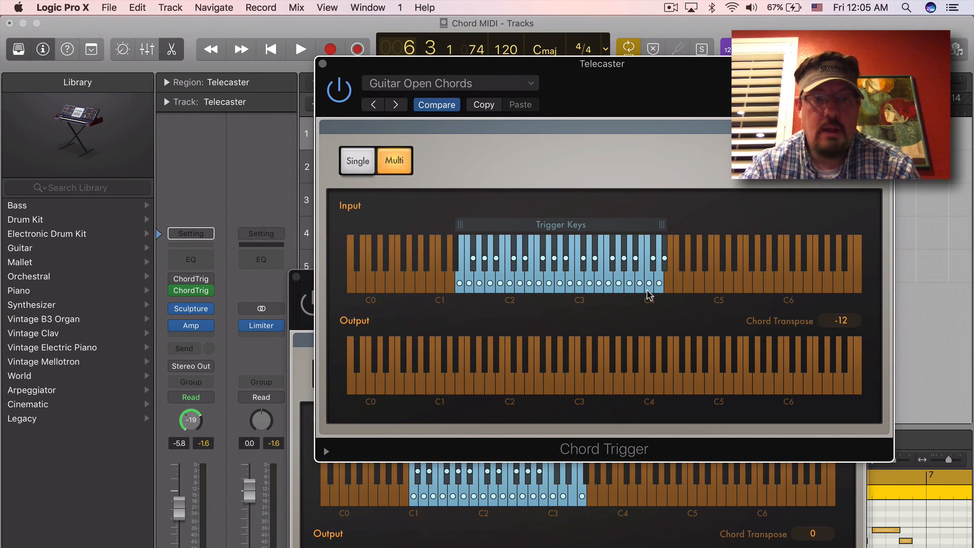
Audition Guitar Open Chords with Musical Typing across the default, C1 and C2 octaves, then close Musical Typing.
{"action": "key", "text": "super+k"}
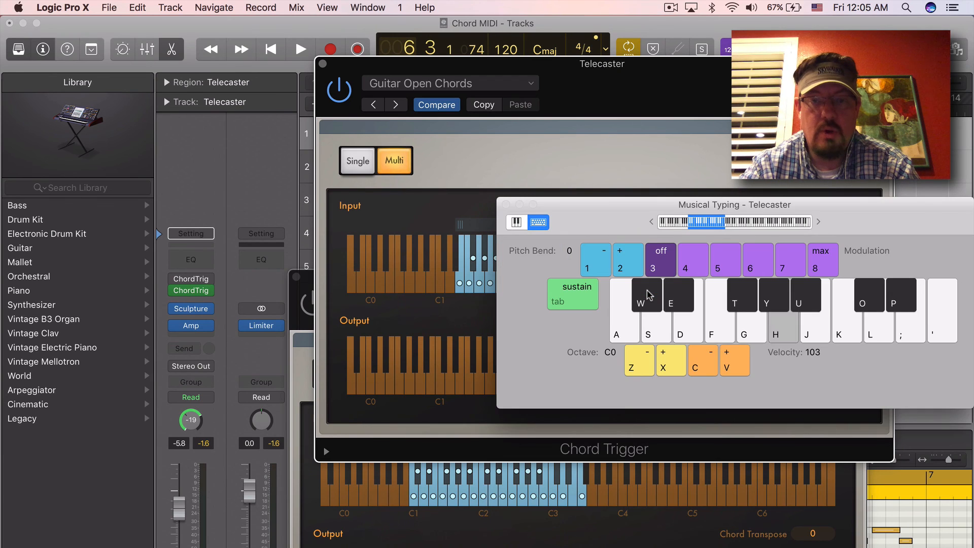
{"action": "key", "text": "y"}
{"action": "key", "text": "u"}
{"action": "key", "text": "k"}
{"action": "key", "text": "l"}
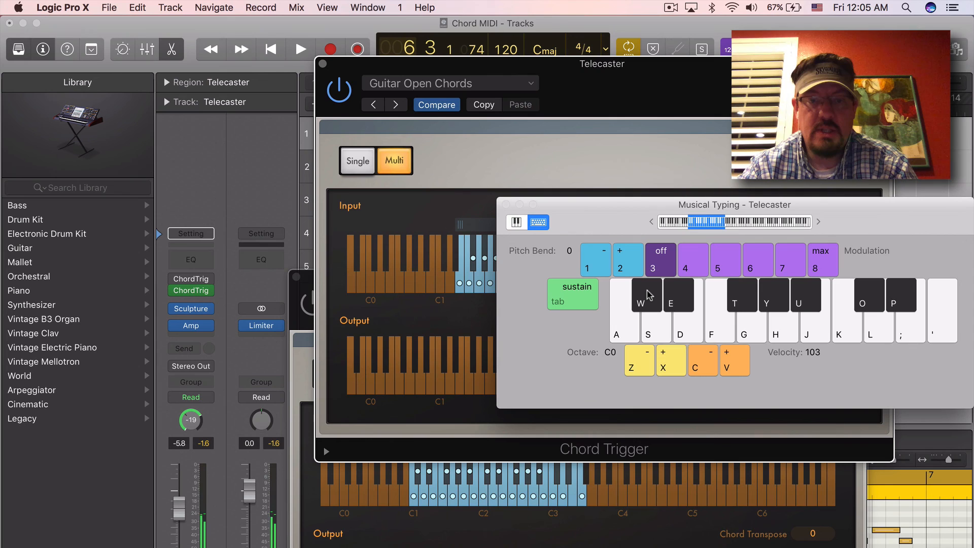
{"action": "key", "text": "x"}
{"action": "key", "text": "j"}
{"action": "key", "text": "k"}
{"action": "key", "text": "k"}
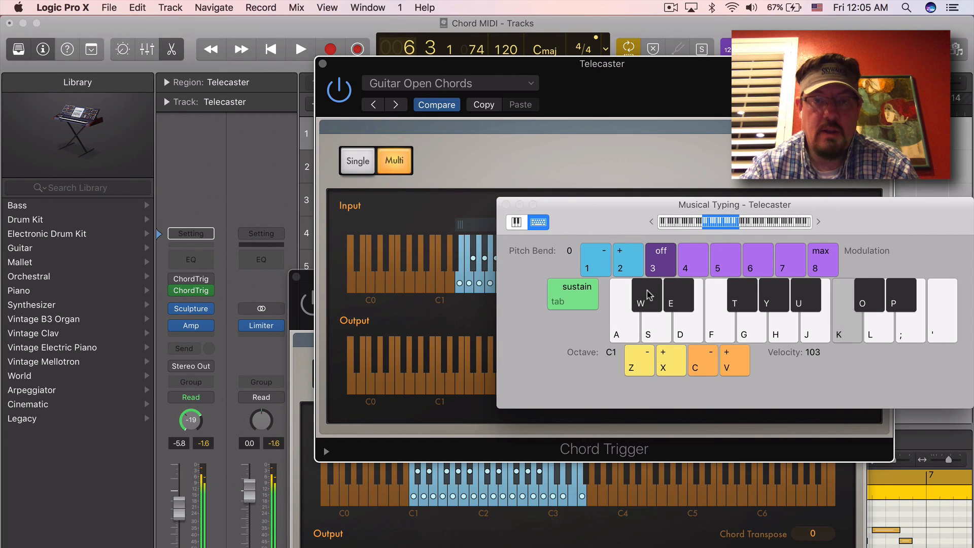
{"action": "key", "text": "l"}
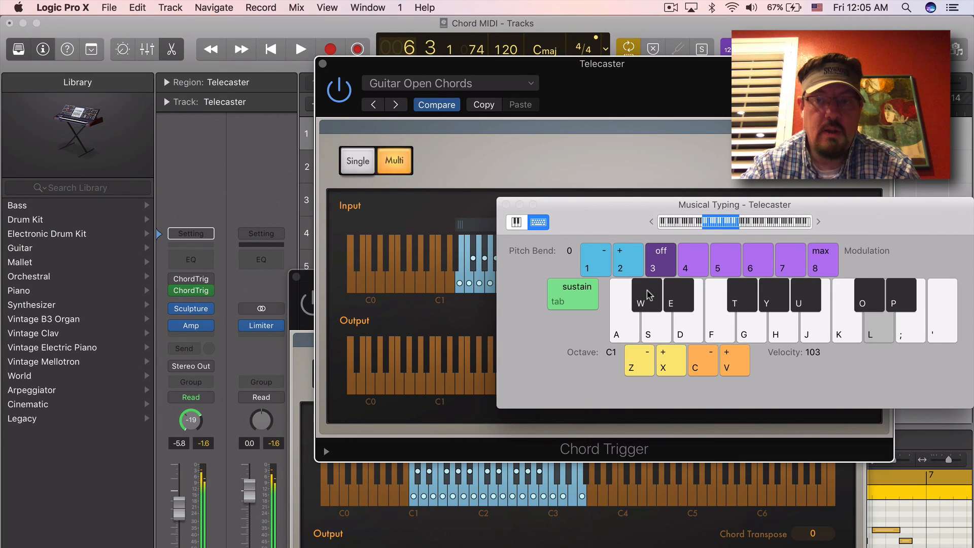
{"action": "key", "text": "k"}
{"action": "key", "text": "j"}
{"action": "key", "text": "x"}
{"action": "key", "text": "j"}
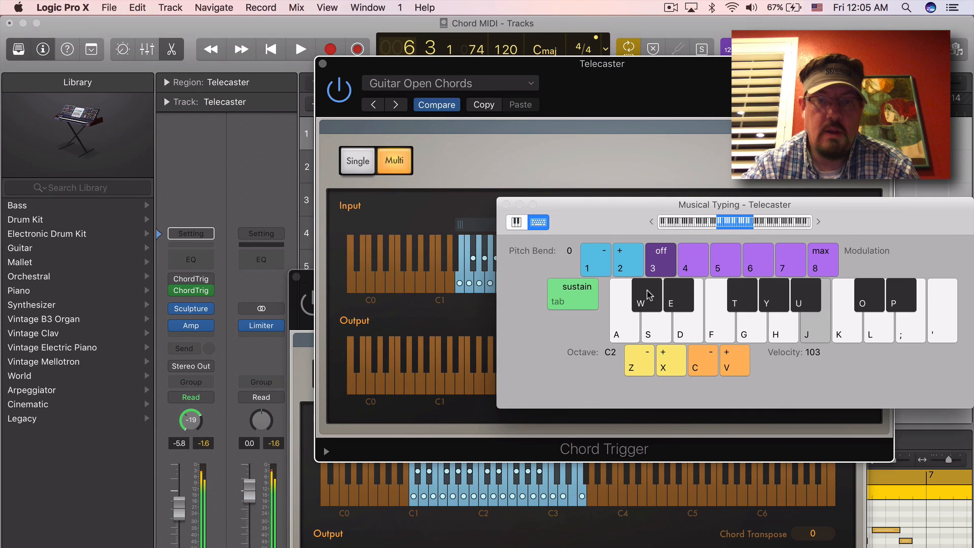
{"action": "key", "text": "k"}
{"action": "key", "text": "l"}
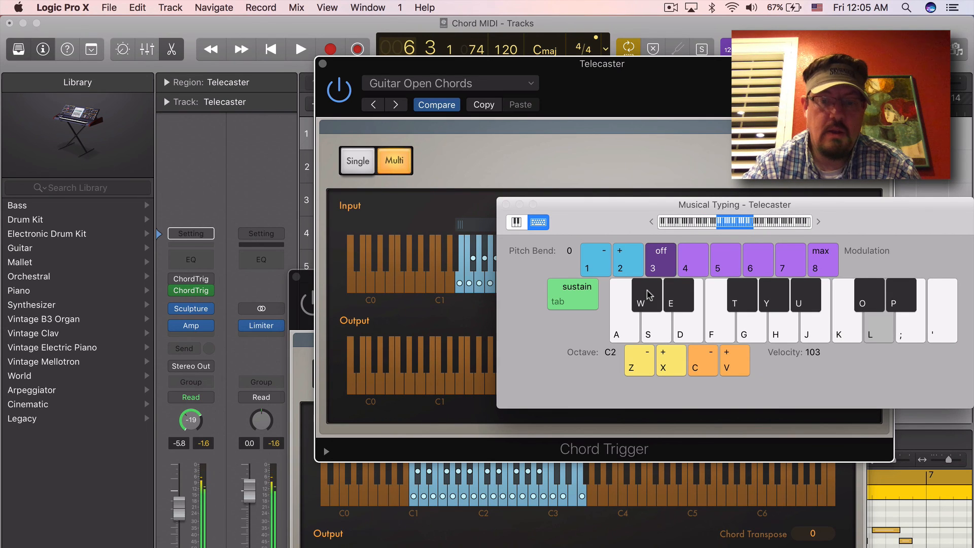
{"action": "key", "text": "o"}
{"action": "key", "text": "u"}
{"action": "key", "text": "y"}
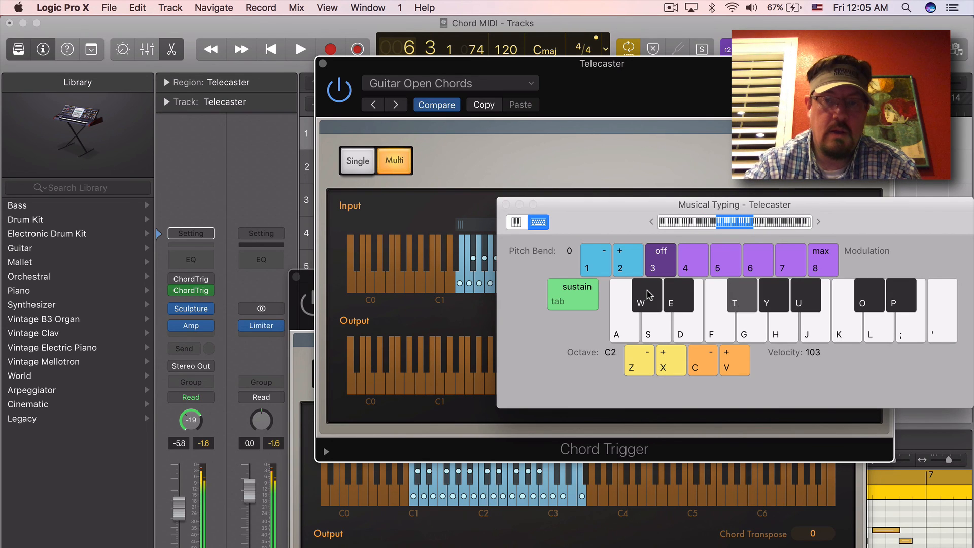
{"action": "key", "text": "t"}
{"action": "key", "text": "g"}
{"action": "key", "text": "h"}
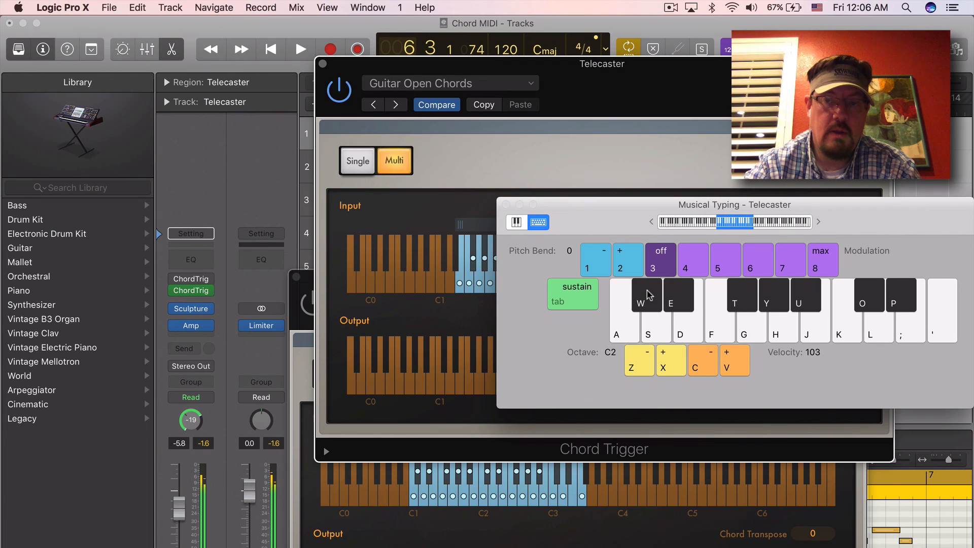
{"action": "key", "text": "h"}
{"action": "key", "text": "g"}
{"action": "key", "text": "g"}
{"action": "key", "text": "f"}
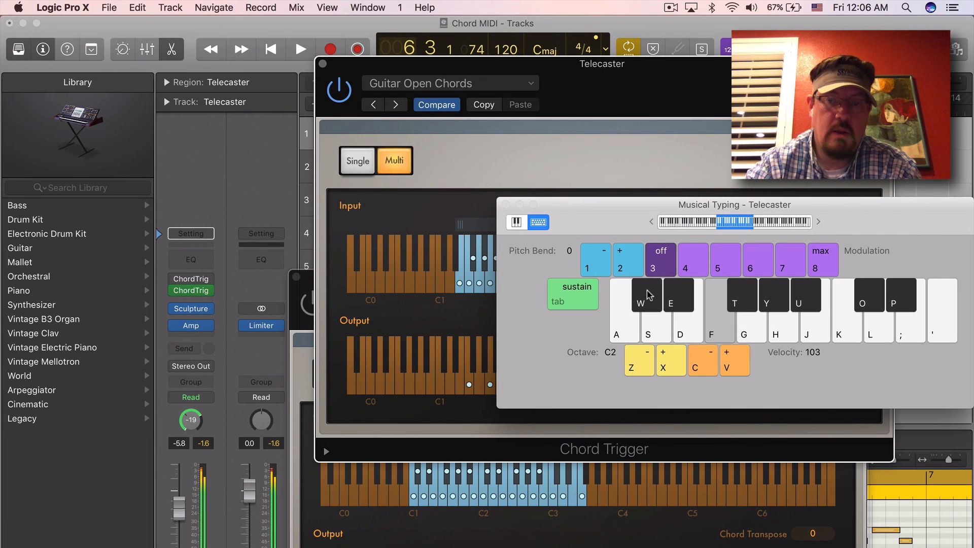
{"action": "key", "text": "g"}
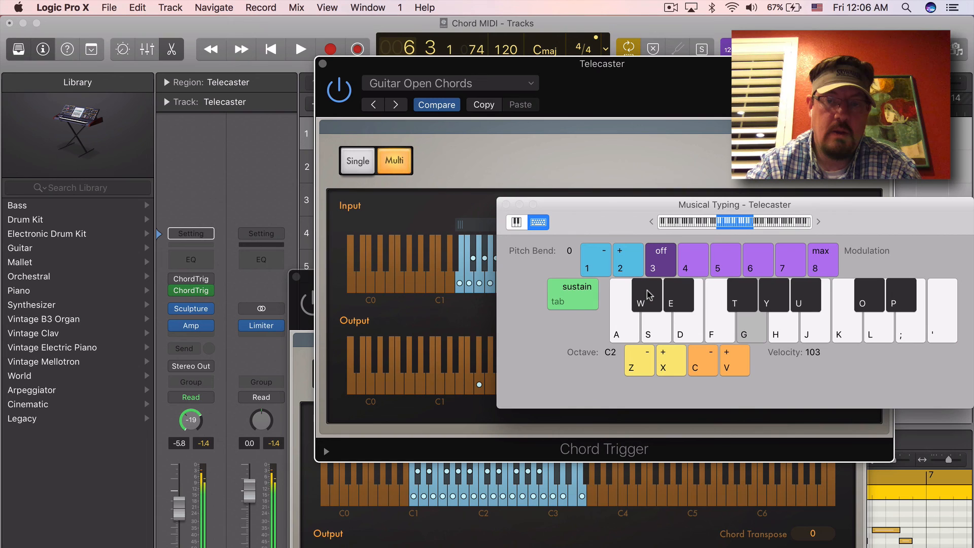
{"action": "key", "text": "h"}
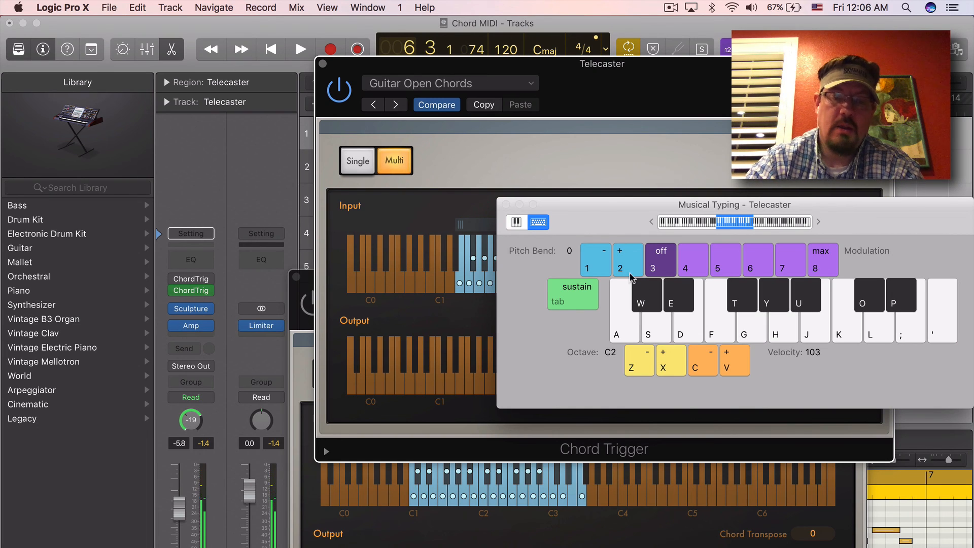
{"action": "key", "text": "super+k"}
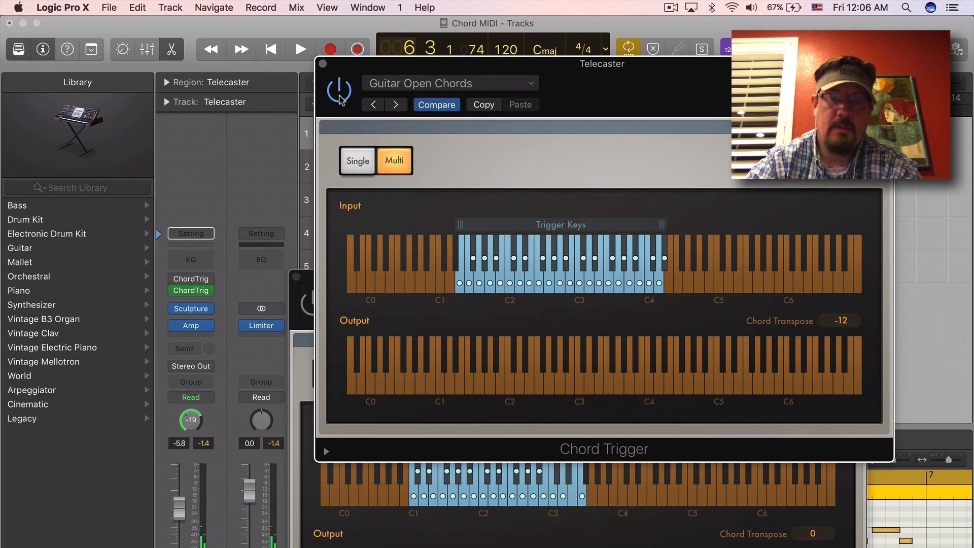
Close the Guitar Open Chords window, bring the Songwriter Left Hand Chord Trigger forward and play from bar 1.
{"action": "left_click", "coordinate": [323, 65]}
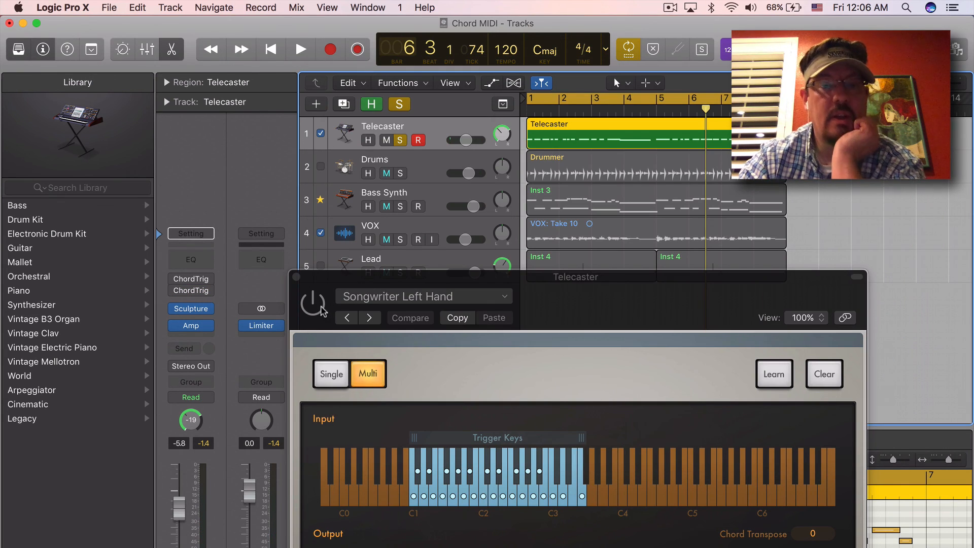
{"action": "left_click", "coordinate": [322, 308]}
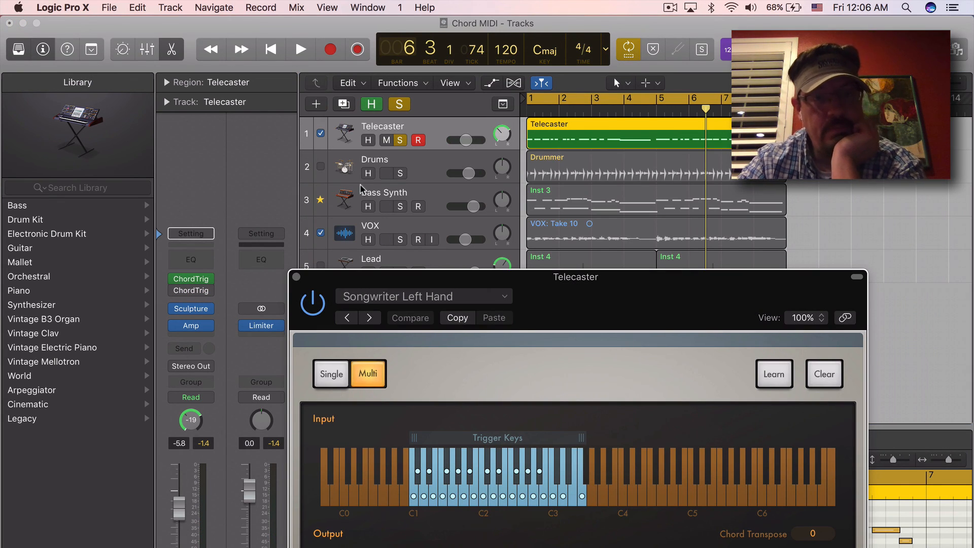
{"action": "left_click", "coordinate": [412, 168]}
{"action": "key", "text": "Return"}
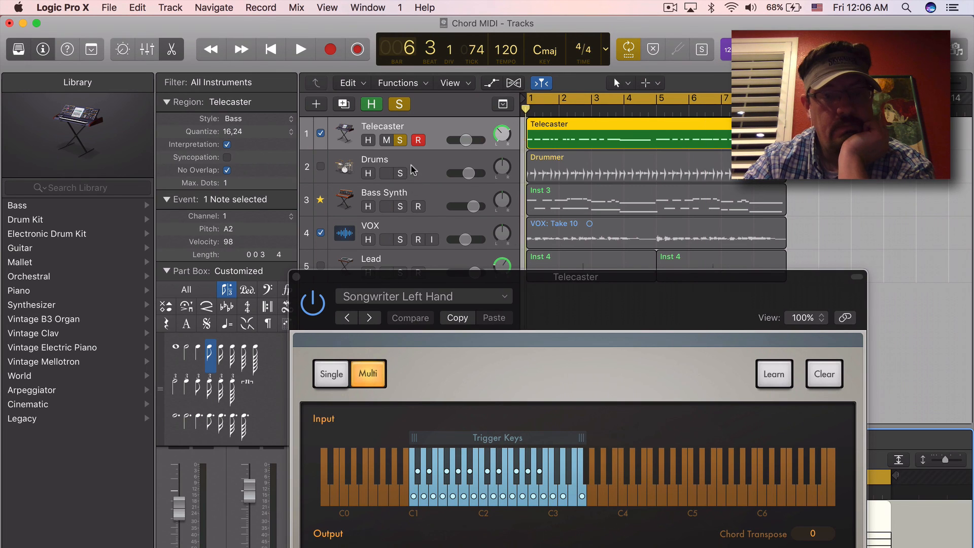
{"action": "key", "text": "space"}
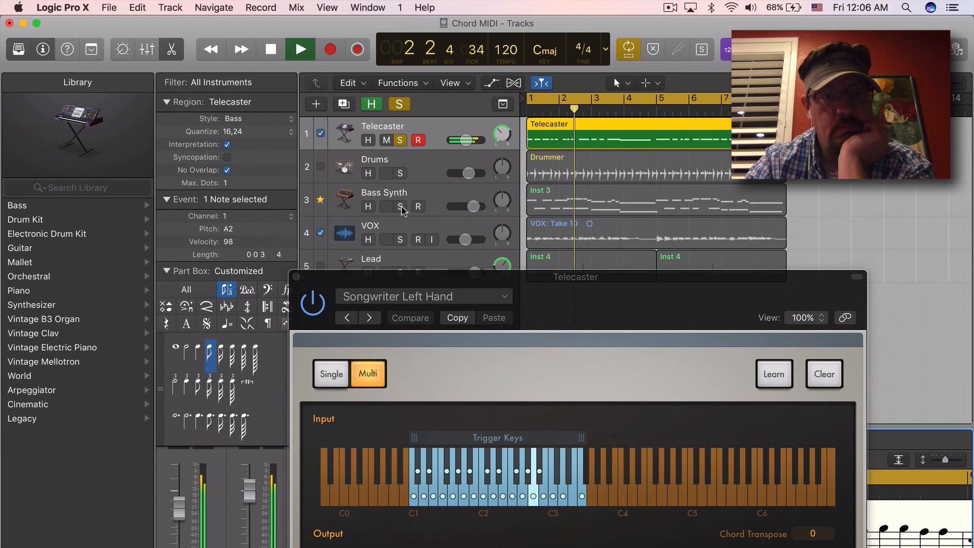
Solo Bass Synth, Lead and Drums in turn, restart playback, lower Telecaster to -5.9 dB and clear all solos.
{"action": "left_click", "coordinate": [401, 206]}
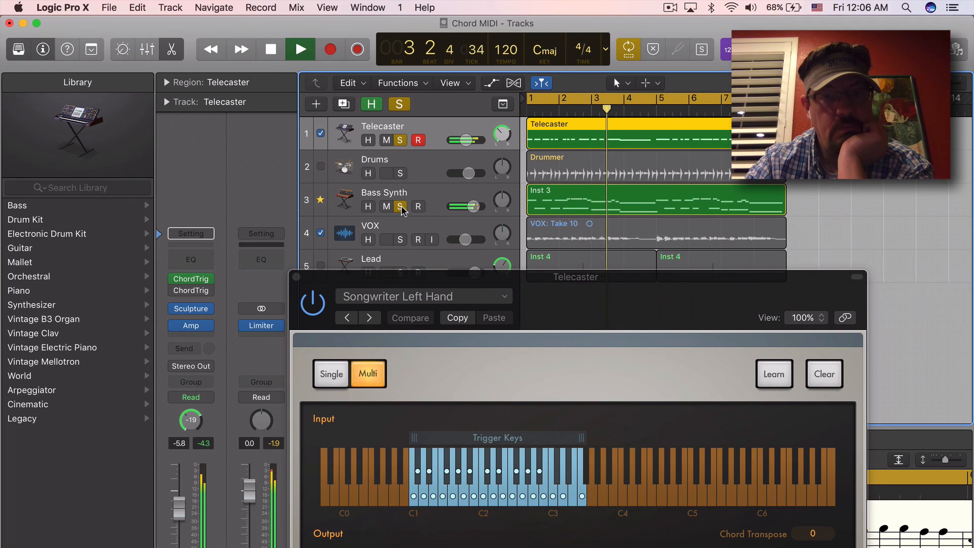
{"action": "left_click_drag", "start_coordinate": [430, 278], "coordinate": [430, 355]}
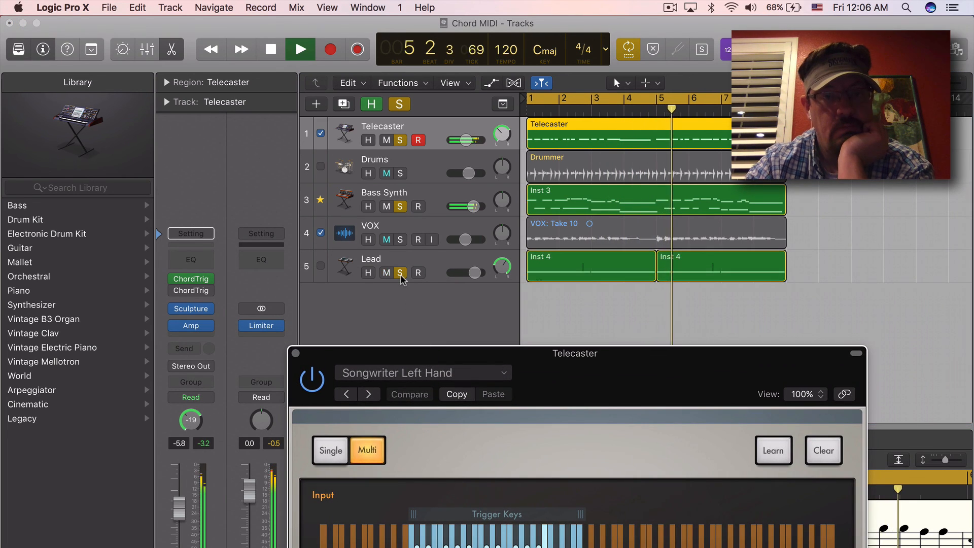
{"action": "left_click", "coordinate": [400, 273]}
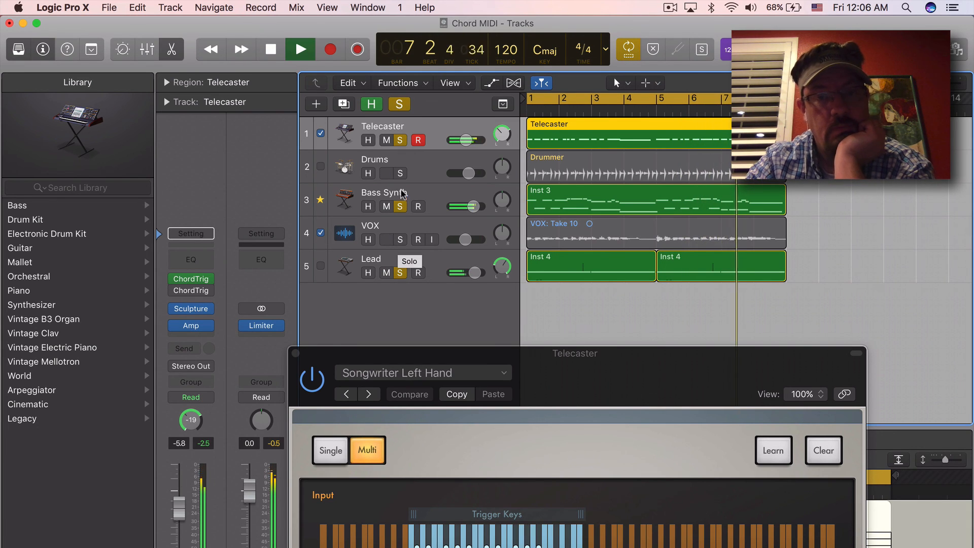
{"action": "left_click", "coordinate": [400, 173]}
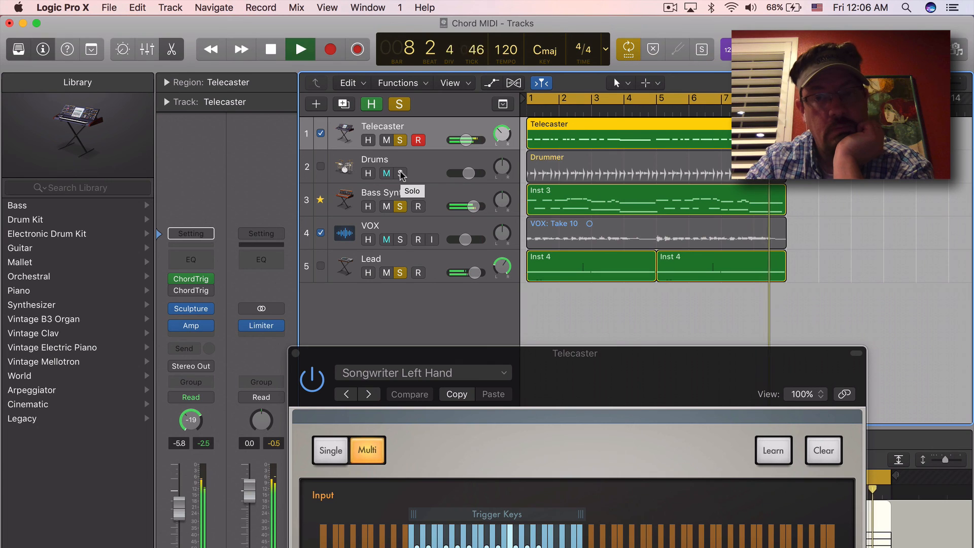
{"action": "left_click", "coordinate": [400, 174]}
{"action": "key", "text": "Return"}
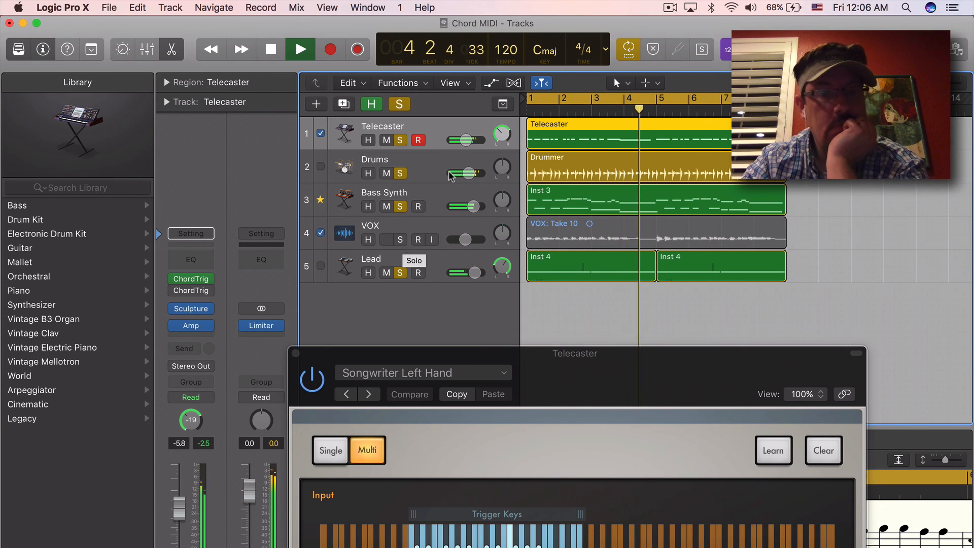
{"action": "left_click", "coordinate": [462, 142]}
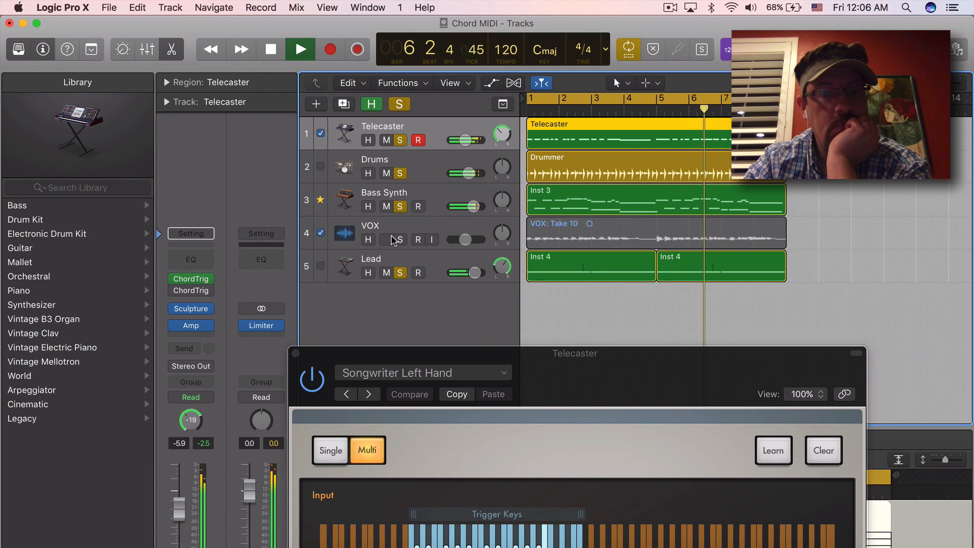
{"action": "left_click", "coordinate": [400, 105]}
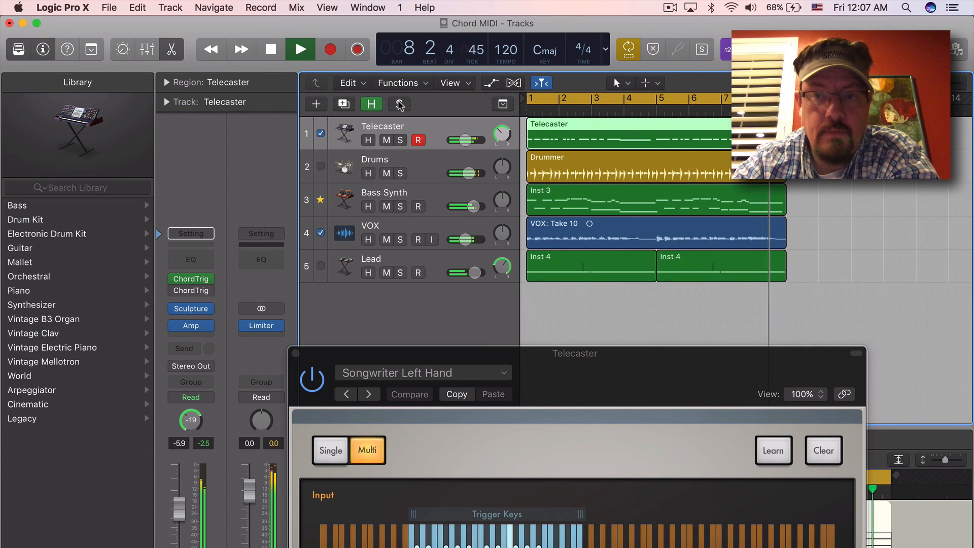
Stop, solo Telecaster, play from the start, add Bass Synth to the solo, then stop and unsolo it.
{"action": "key", "text": "space"}
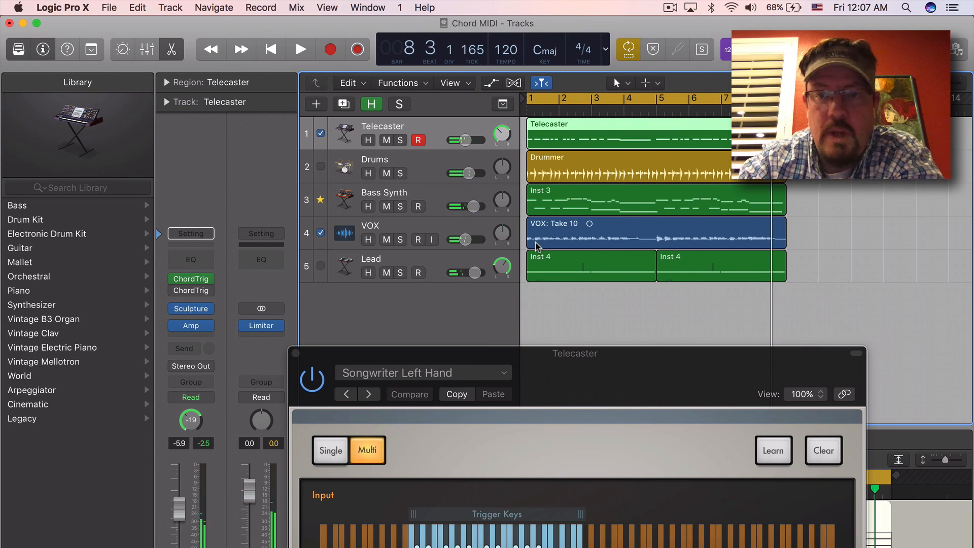
{"action": "left_click", "coordinate": [399, 142]}
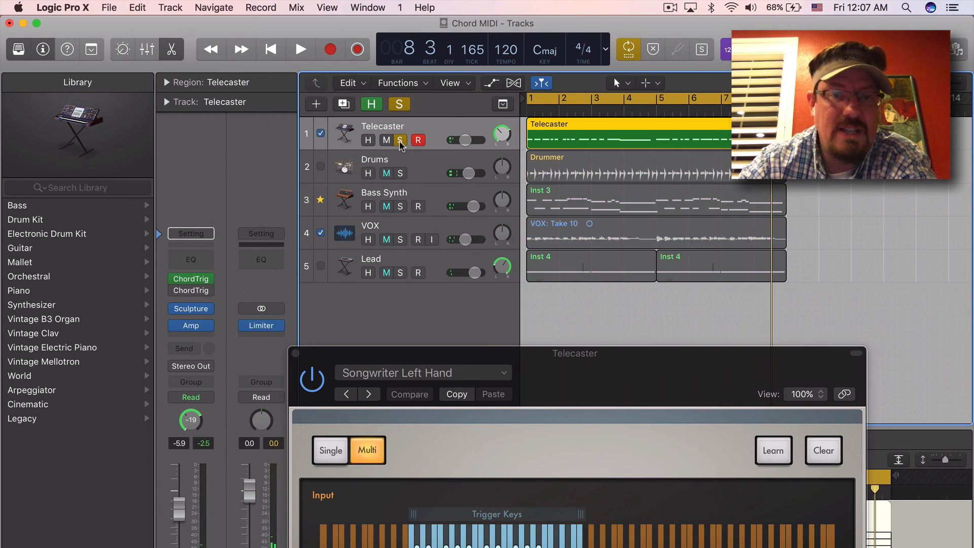
{"action": "key", "text": "Return"}
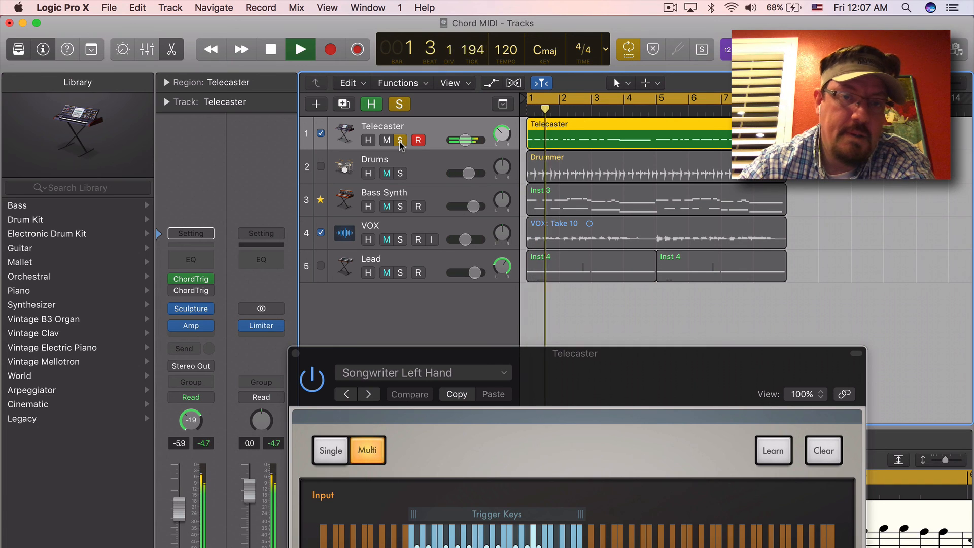
{"action": "left_click", "coordinate": [400, 207]}
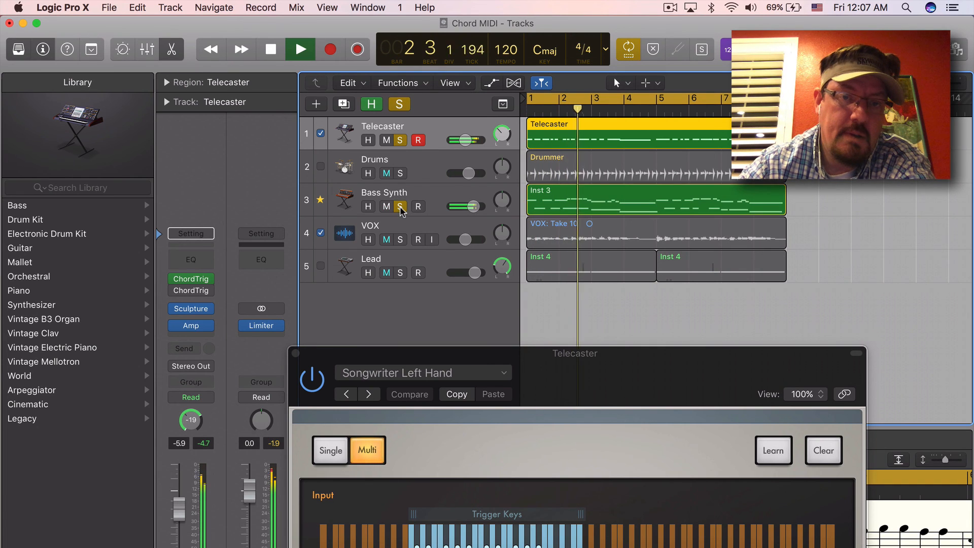
{"action": "key", "text": "space"}
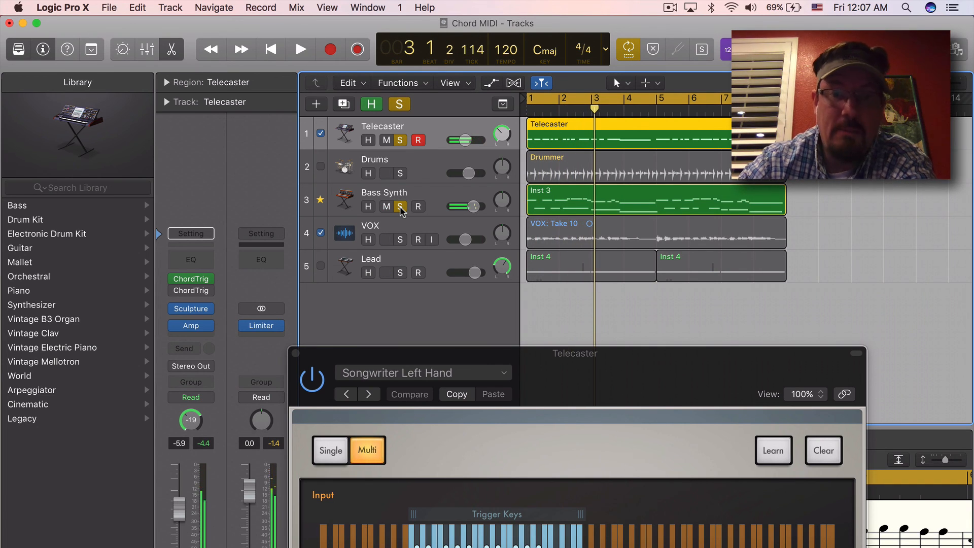
{"action": "left_click", "coordinate": [400, 206]}
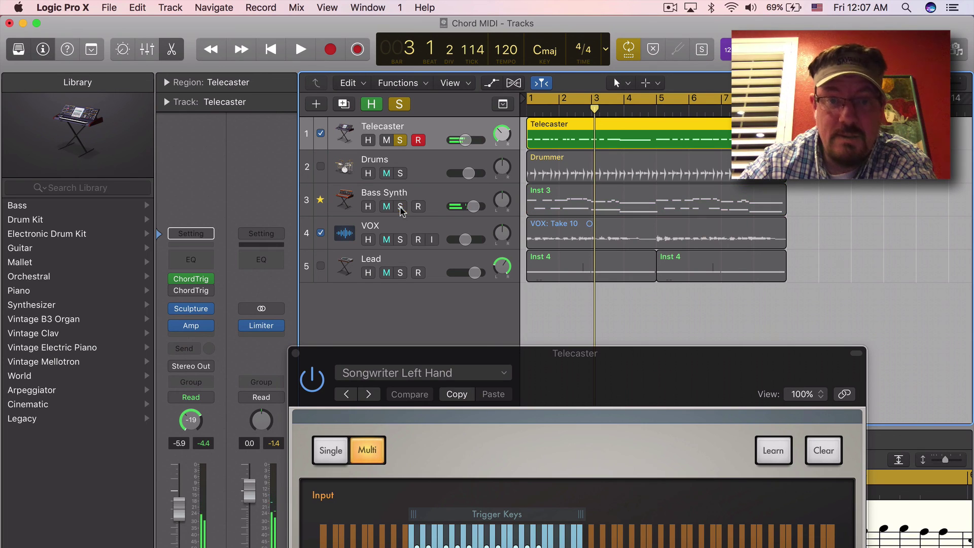
Solo Drums and Bass Synth alongside Telecaster, play and stop, then clear every track's solo.
{"action": "left_click", "coordinate": [400, 175]}
{"action": "left_click", "coordinate": [401, 207]}
{"action": "key", "text": "space"}
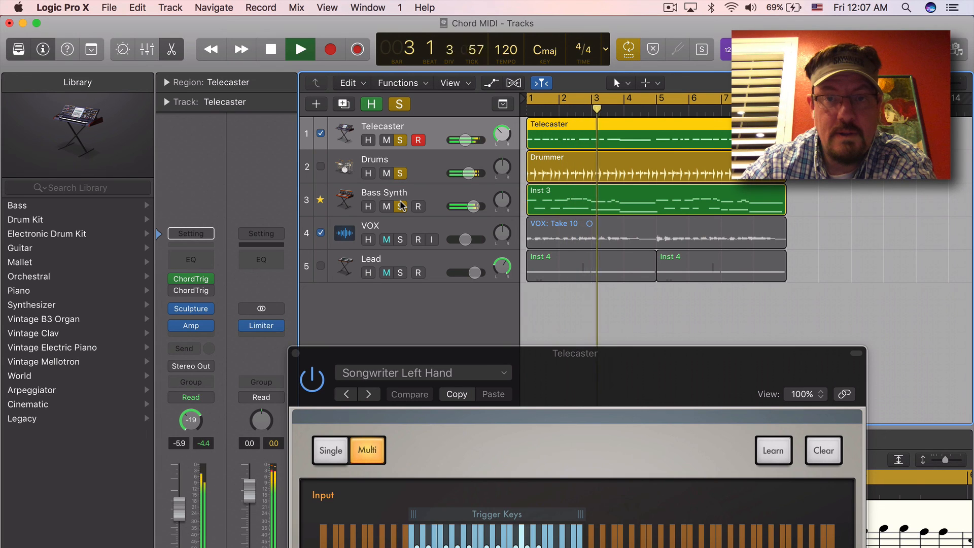
{"action": "key", "text": "space"}
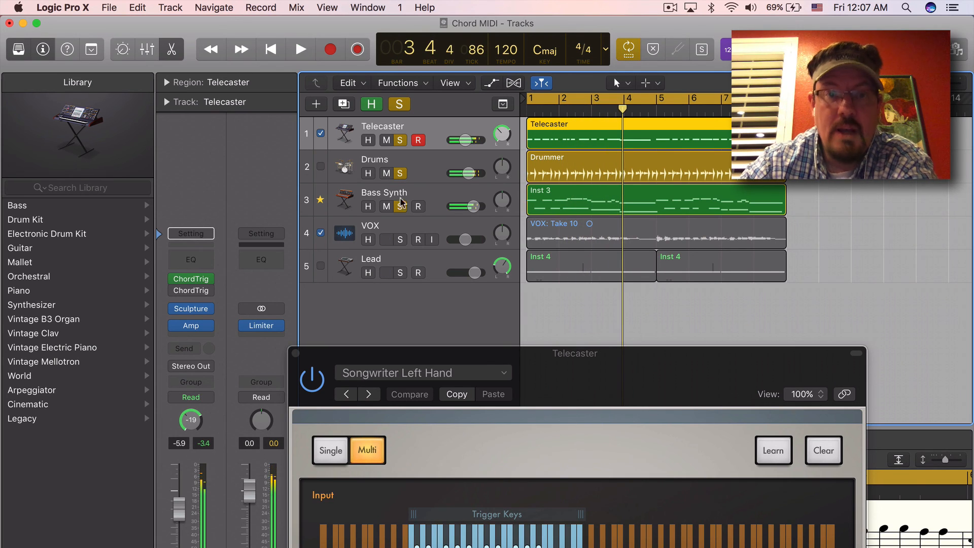
{"action": "left_click", "coordinate": [398, 139]}
{"action": "left_click", "coordinate": [399, 173]}
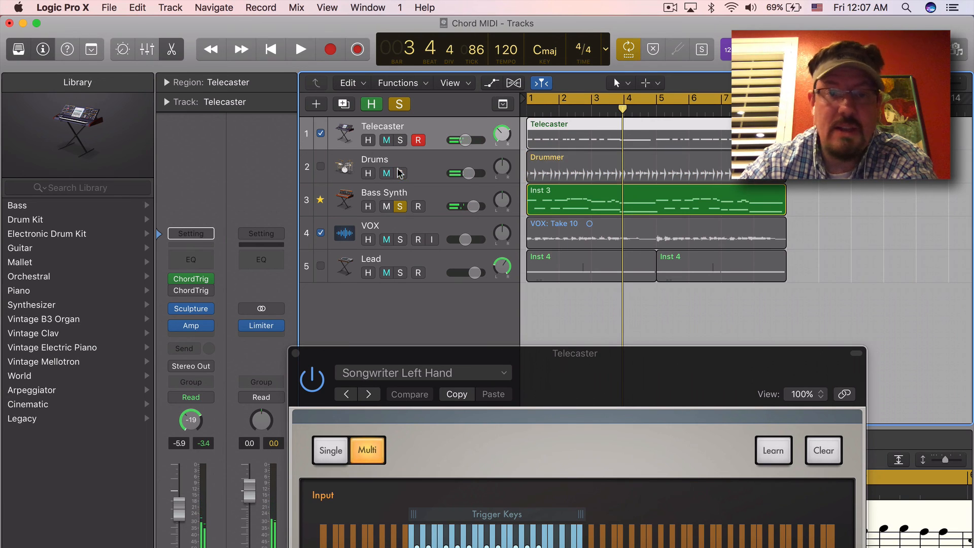
{"action": "left_click", "coordinate": [401, 206]}
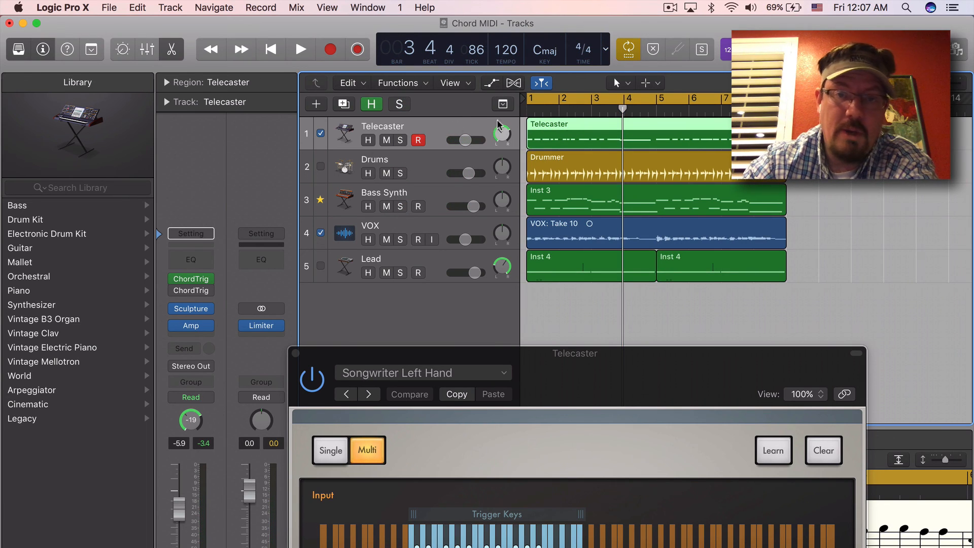
Close the Chord Trigger window and open the Telecaster region in an enlarged Piano Roll.
{"action": "double_click", "coordinate": [558, 138]}
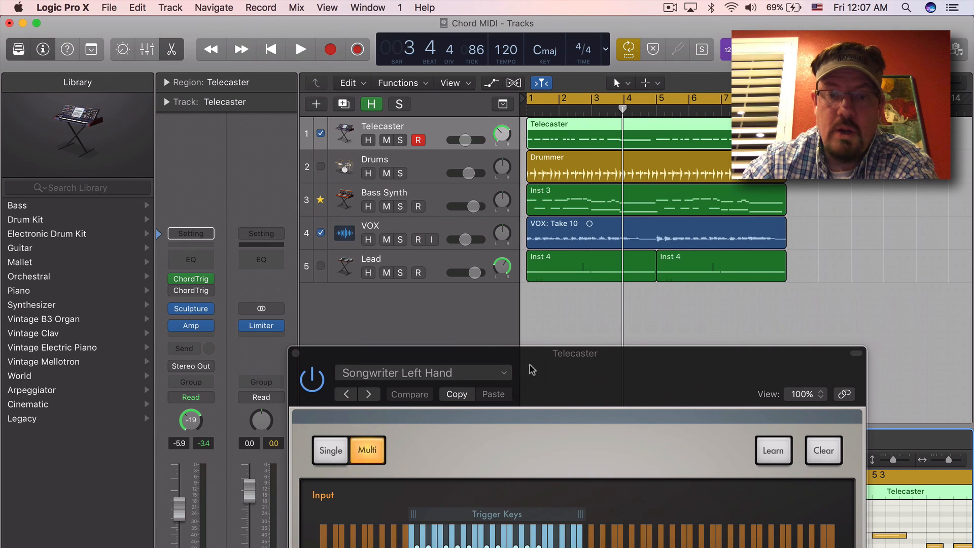
{"action": "key", "text": "super+w"}
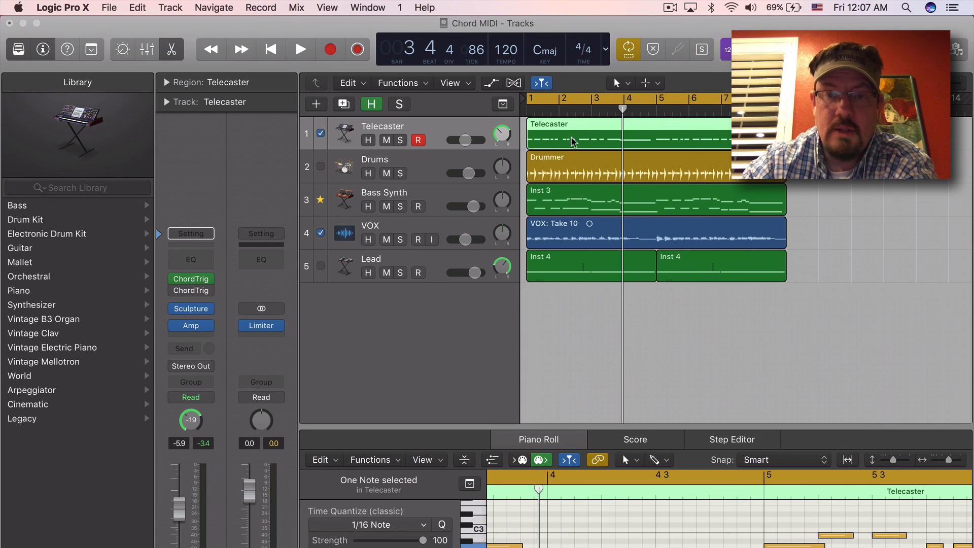
{"action": "key", "text": "p"}
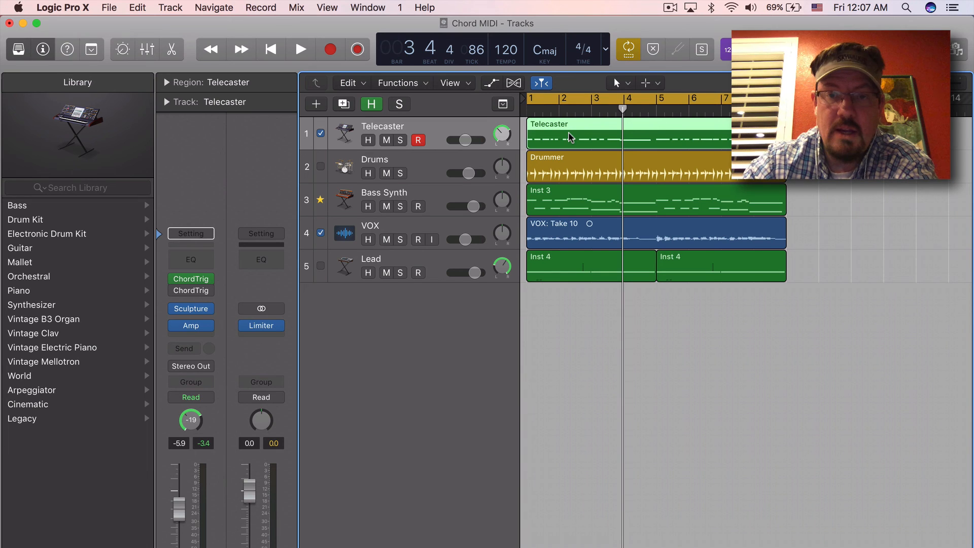
{"action": "double_click", "coordinate": [570, 136]}
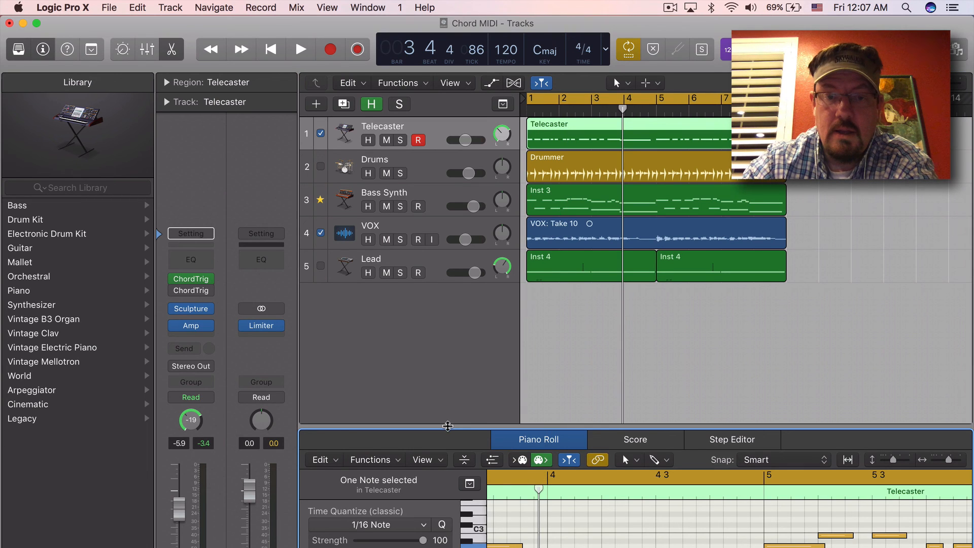
{"action": "left_click_drag", "start_coordinate": [449, 421], "coordinate": [448, 217]}
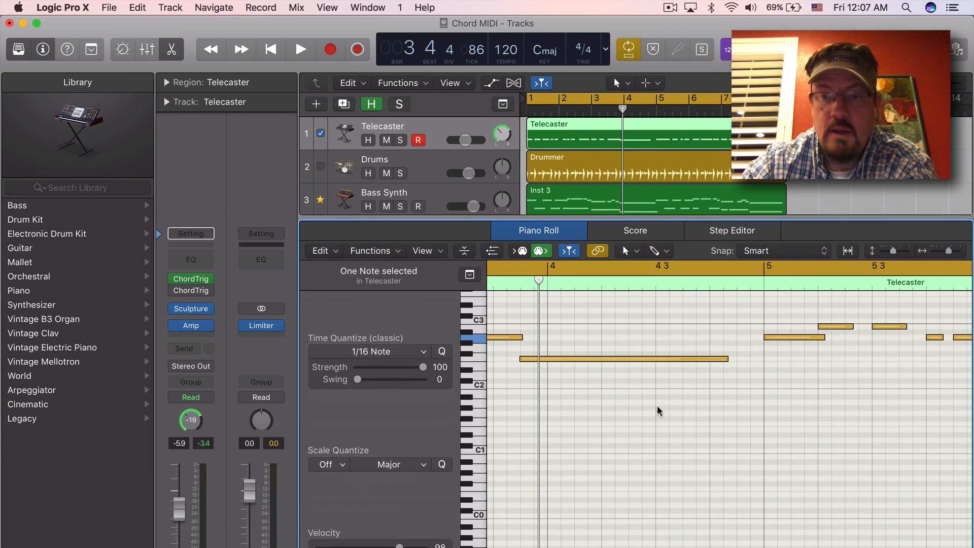
{"action": "scroll", "coordinate": [659, 411], "scroll_direction": "left", "scroll_amount": 5}
{"action": "scroll", "coordinate": [659, 411], "scroll_direction": "left", "scroll_amount": 5}
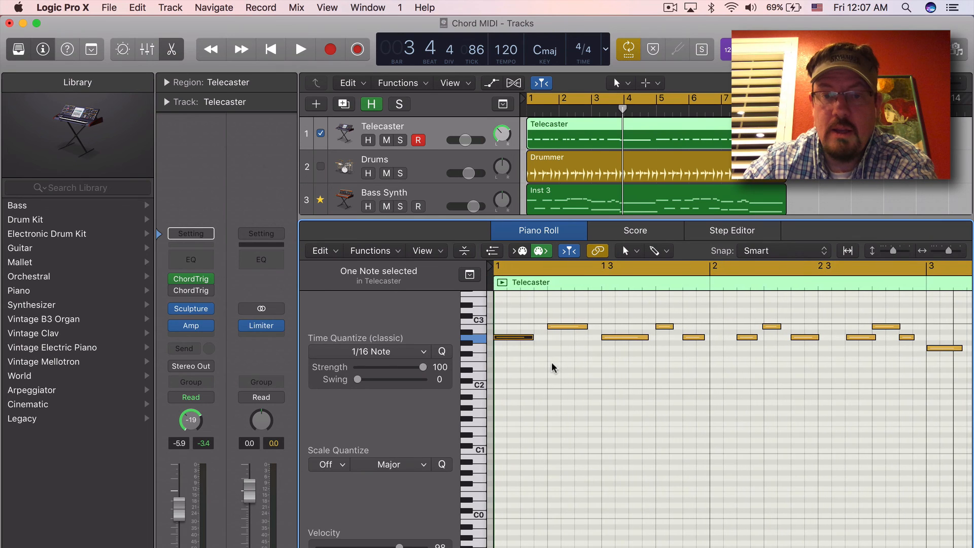
Play from bar 1, solo the Telecaster while playing, then stop.
{"action": "key", "text": "space"}
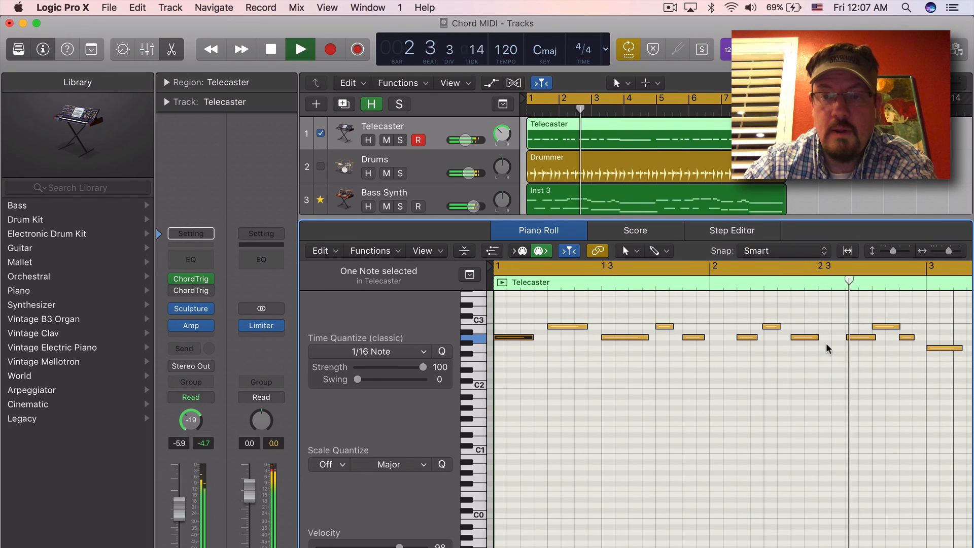
{"action": "key", "text": "s"}
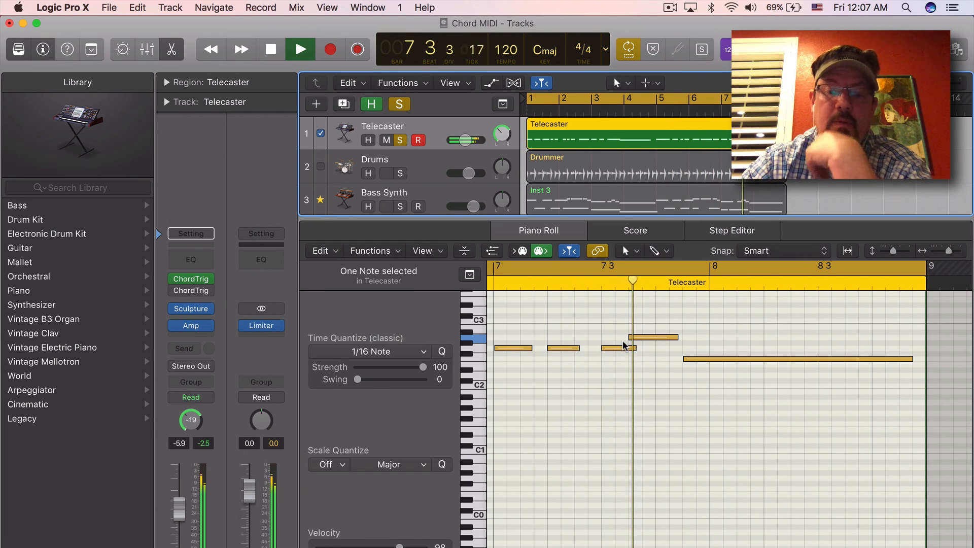
{"action": "key", "text": "space"}
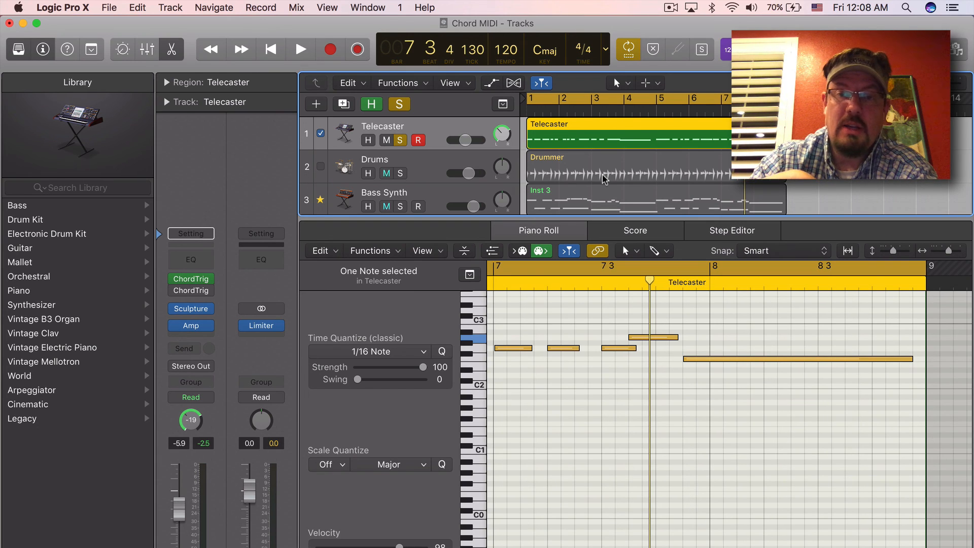
Reopen the Telecaster's Chord Trigger, play while watching its keys, clear all solos and stop around bar four.
{"action": "left_click", "coordinate": [192, 279]}
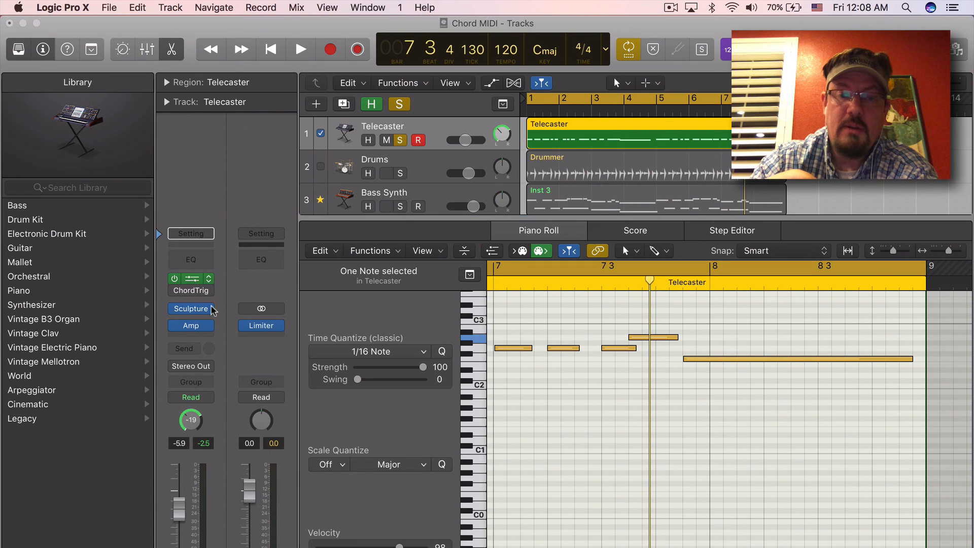
{"action": "key", "text": "space"}
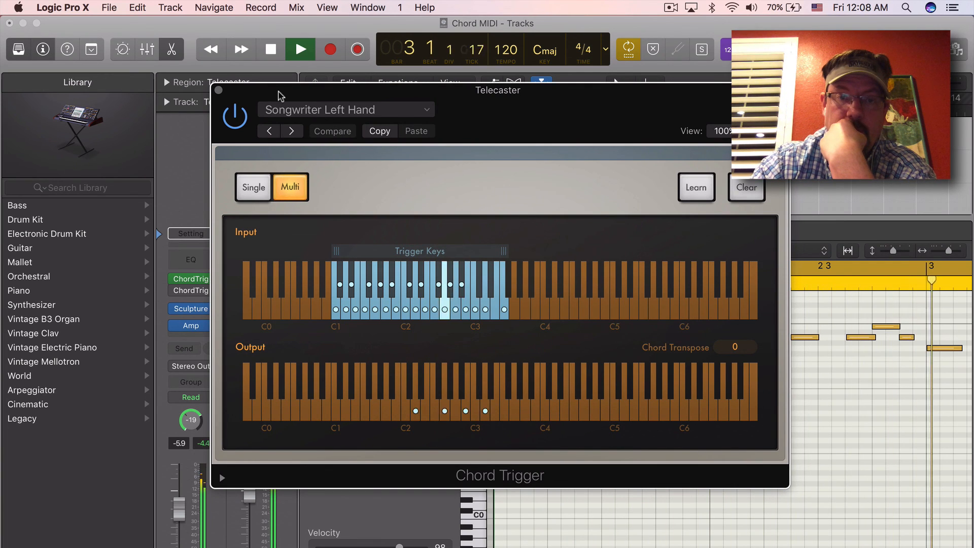
{"action": "mouse_move", "coordinate": [282, 94]}
{"action": "left_mouse_down"}
{"action": "mouse_move", "coordinate": [385, 90]}
{"action": "mouse_move", "coordinate": [414, 140]}
{"action": "left_mouse_up"}
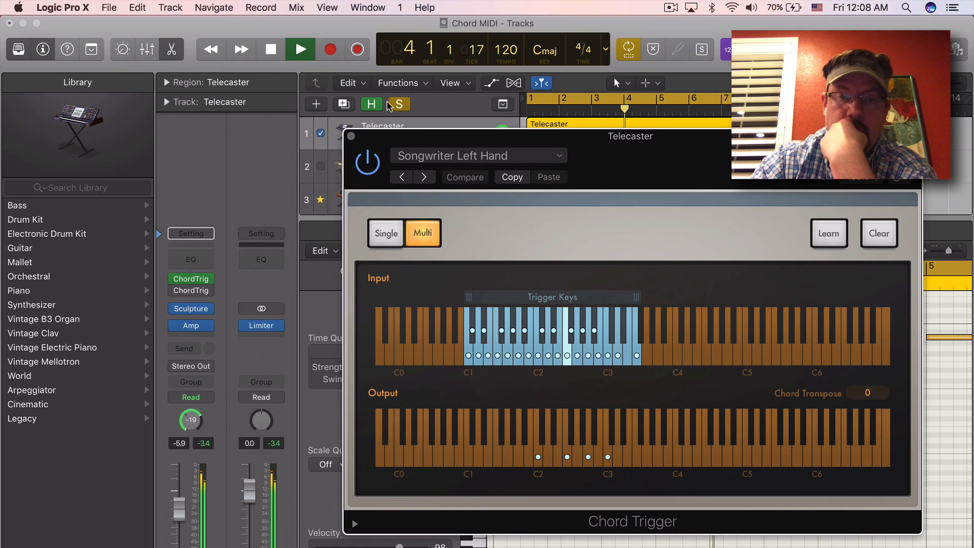
{"action": "left_click", "coordinate": [399, 105]}
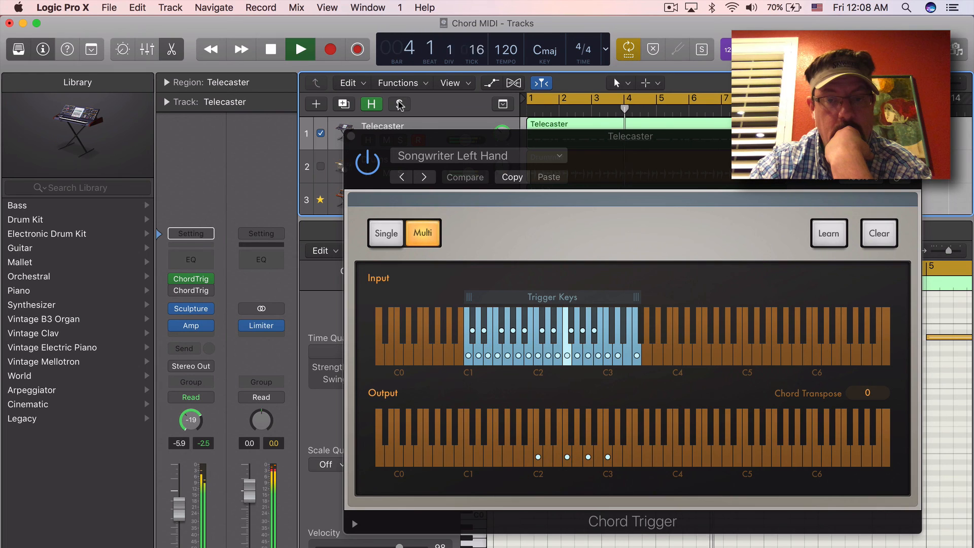
{"action": "key", "text": "space"}
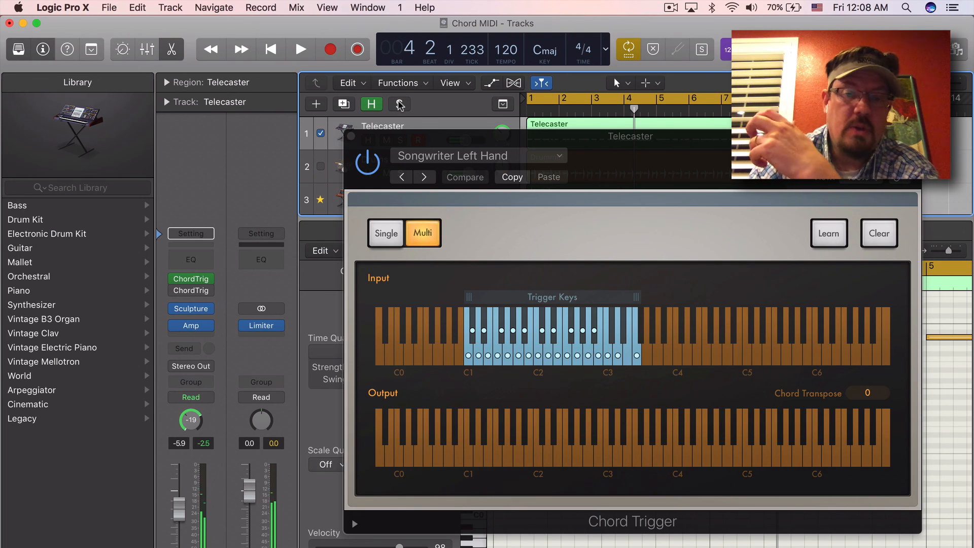